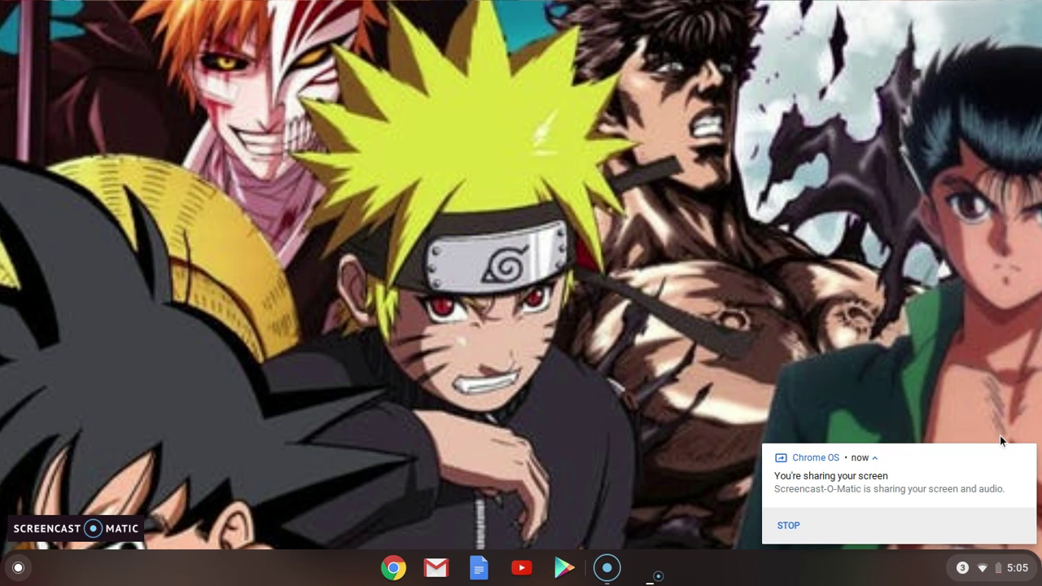
# - Launch Chrome and run a Google search for 'google play'
pyautogui.click(393, 580)
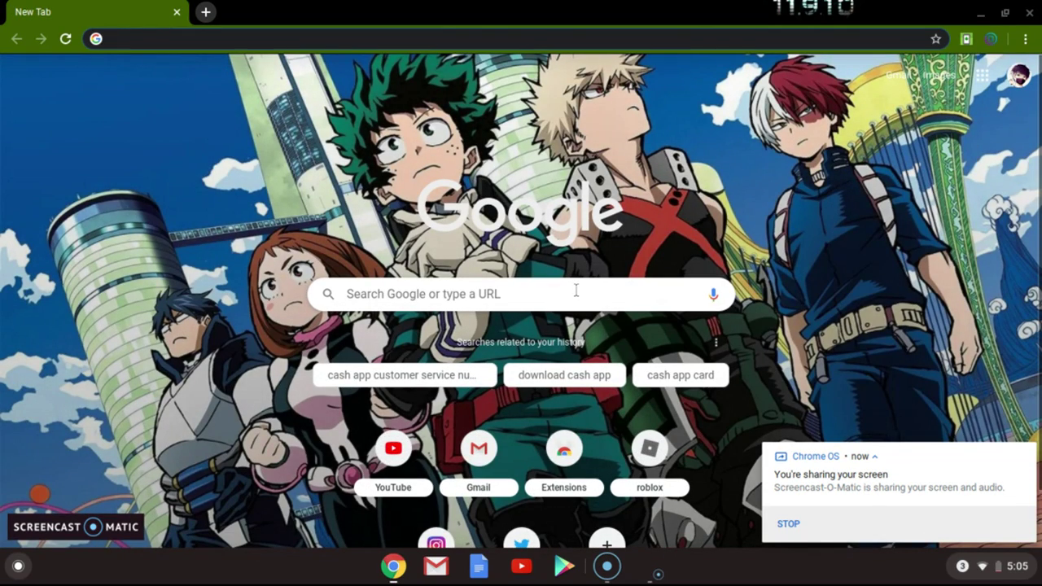
pyautogui.click(575, 292)
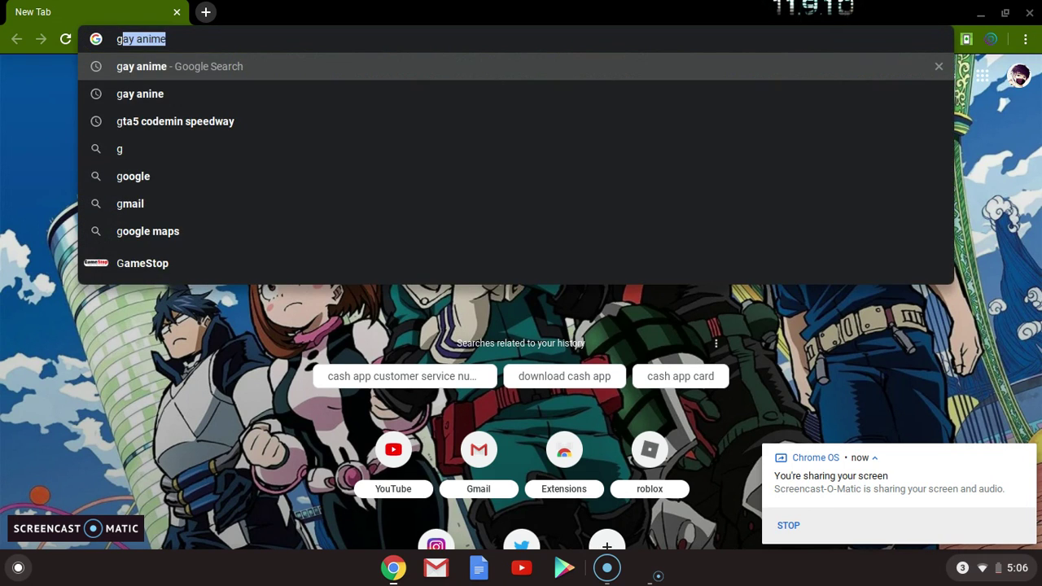
pyautogui.write('googl')
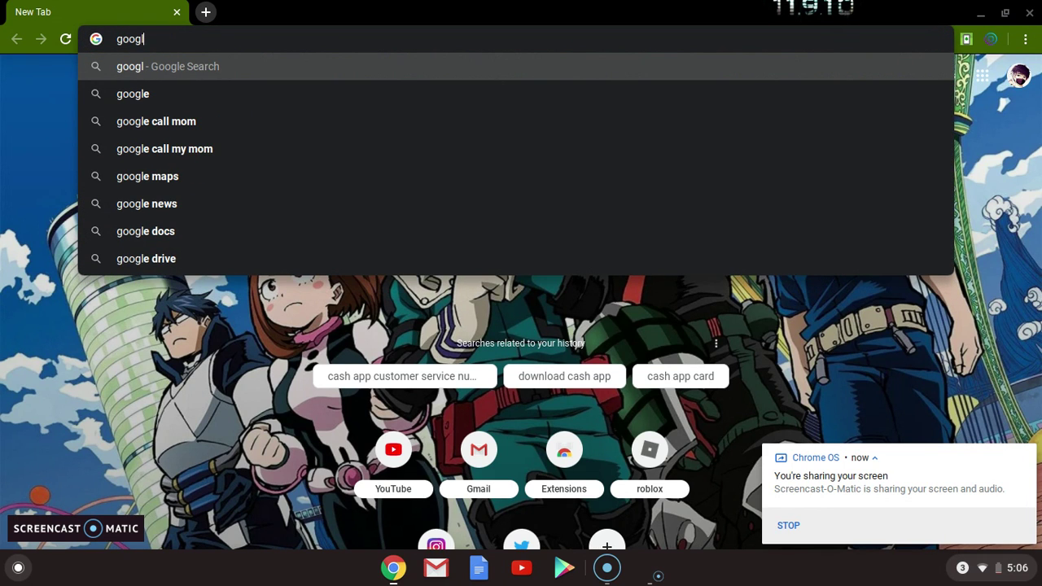
pyautogui.write('e')
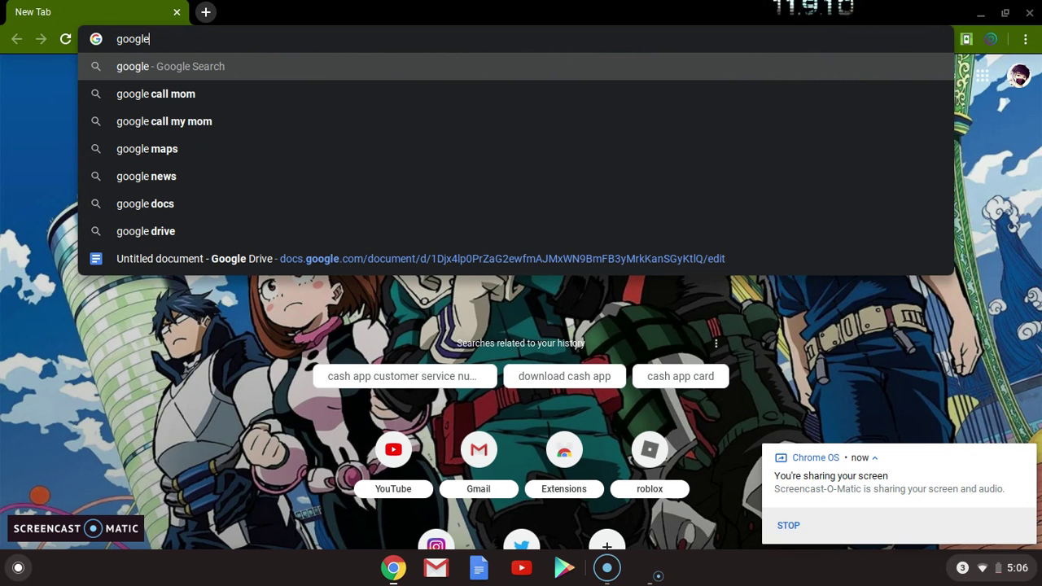
pyautogui.write(' play')
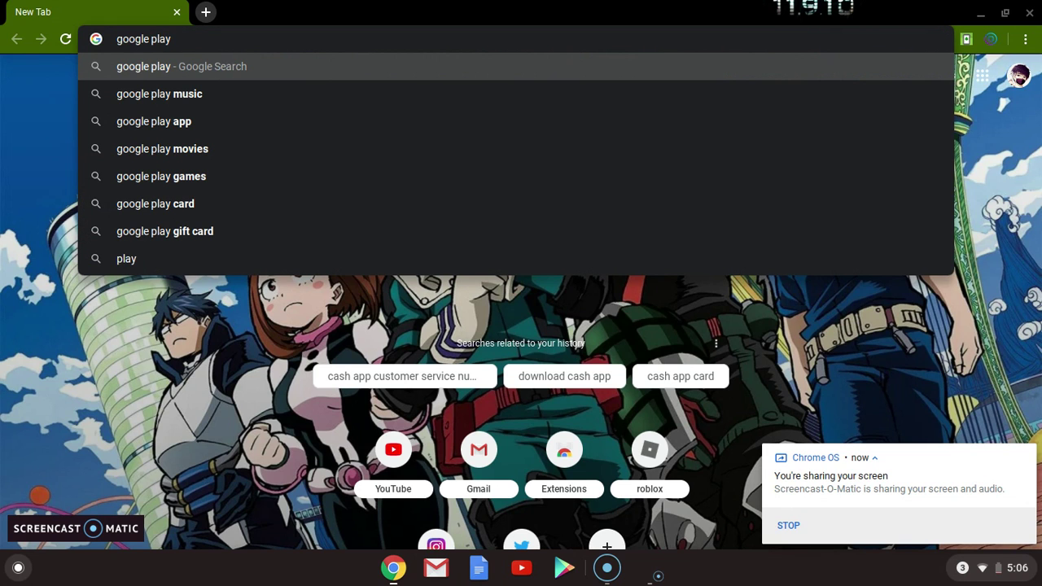
pyautogui.press('Return')
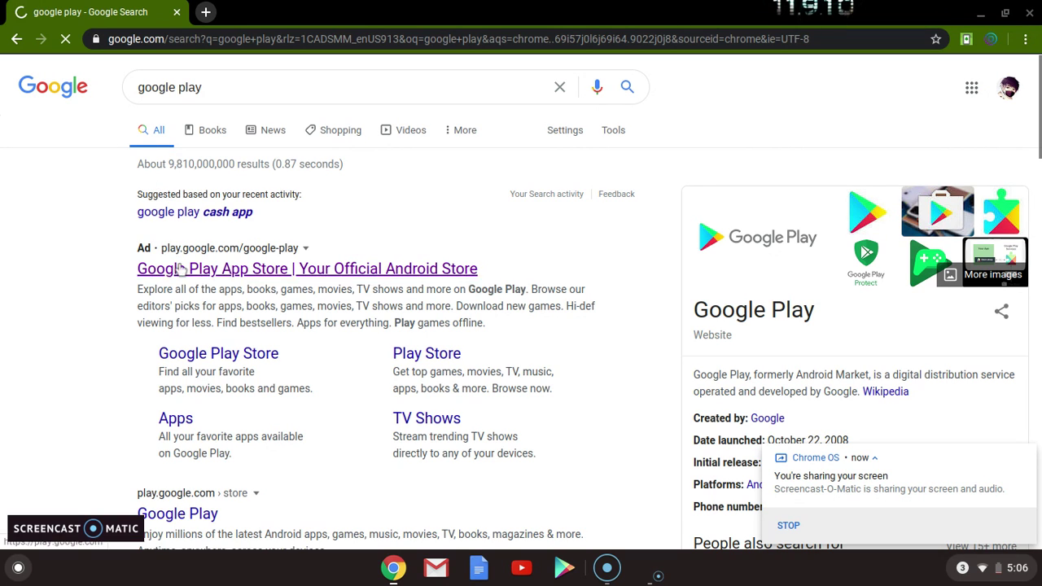
# - Go to the Google Play site, search for 'roblox', and open the Roblox app page
pyautogui.click(187, 519)
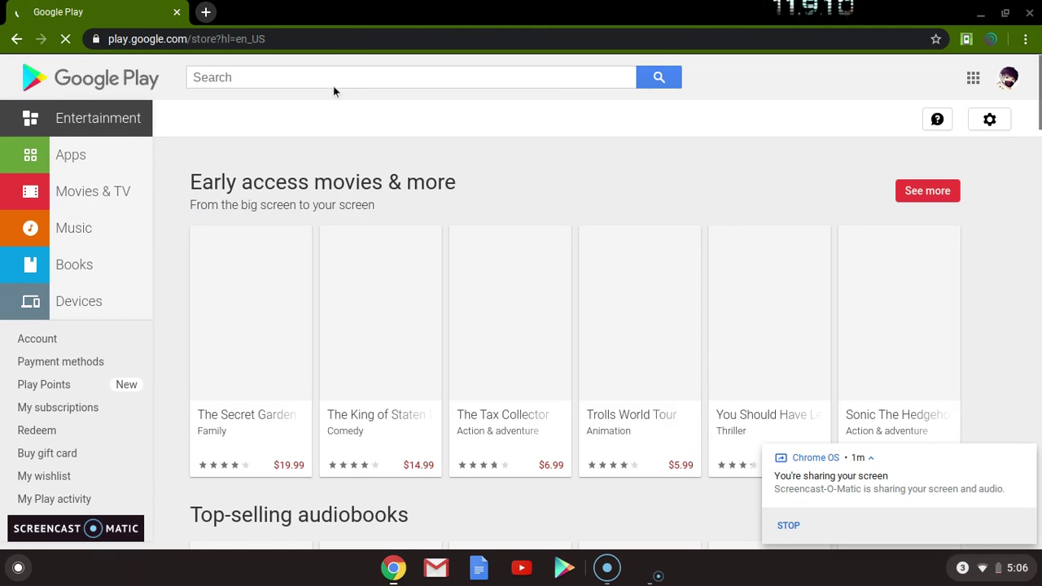
pyautogui.click(331, 80)
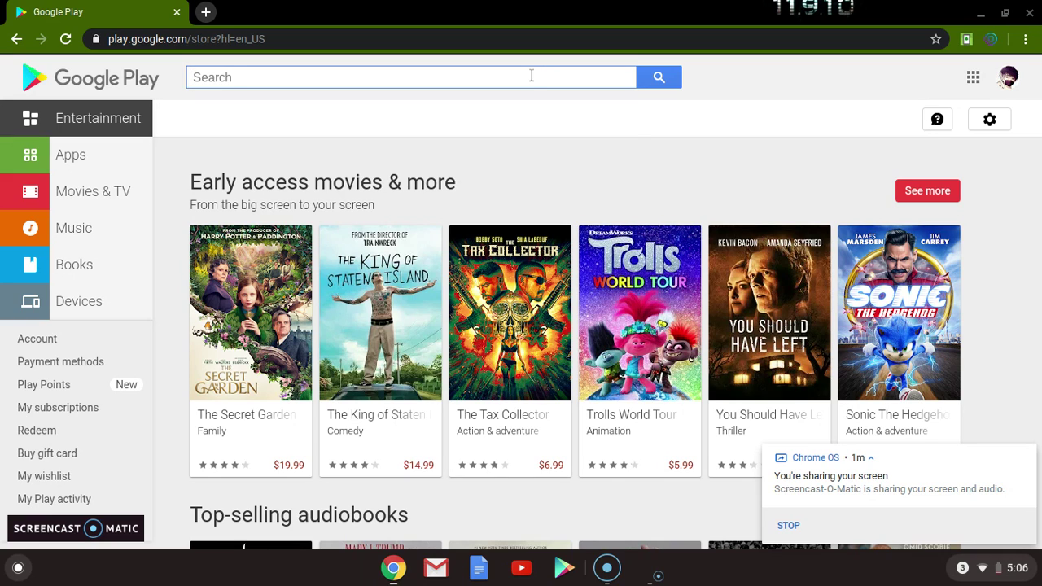
pyautogui.write('roblox')
pyautogui.press('Return')
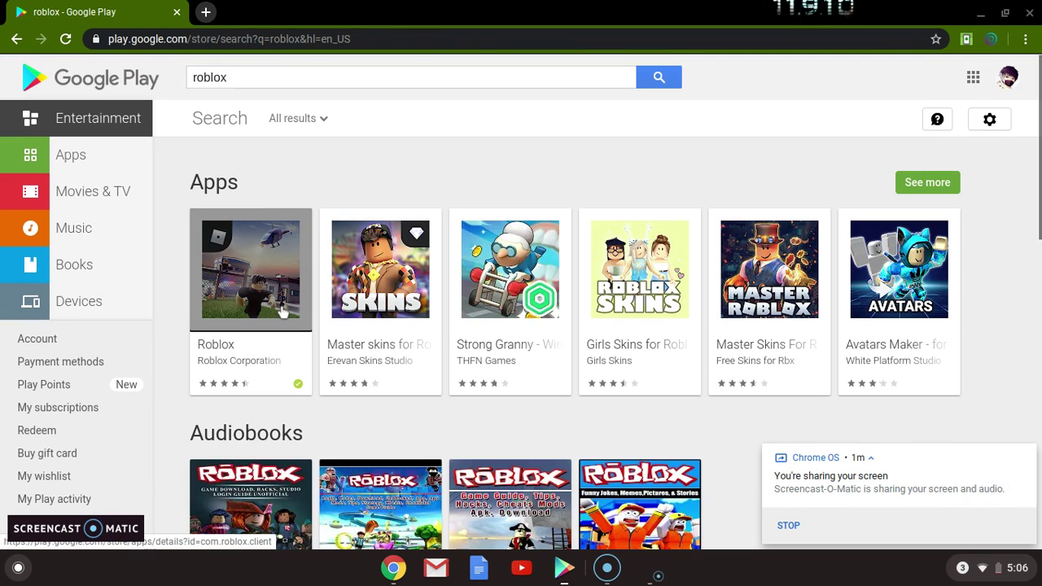
pyautogui.click(283, 310)
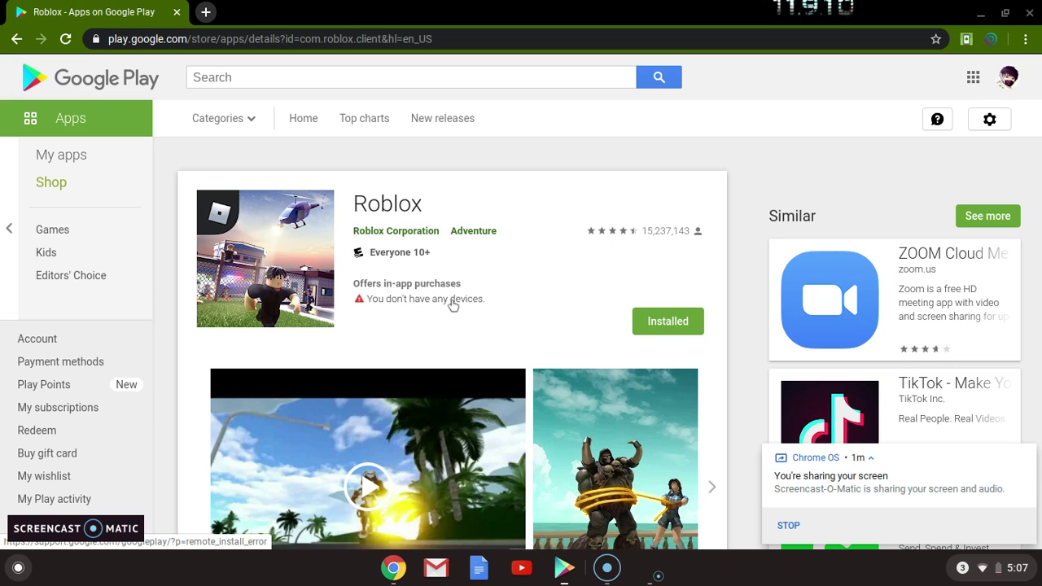
pyautogui.scroll(-3, 491, 247)
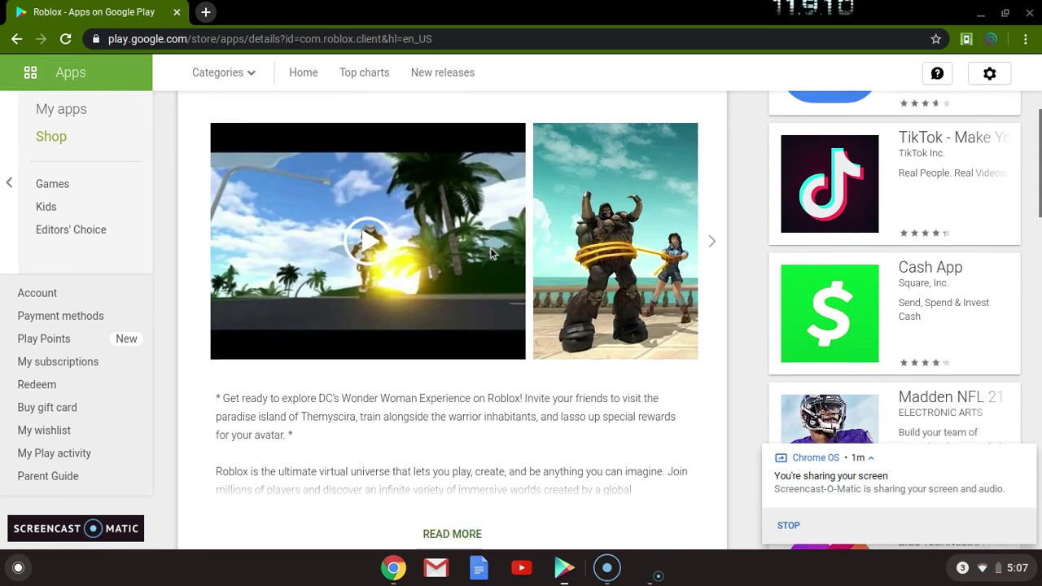
# - Try installing Roblox, dismiss the no-linked-device warning, retry, and open a new tab
pyautogui.scroll(-1, 491, 248)
pyautogui.scroll(5, 490, 247)
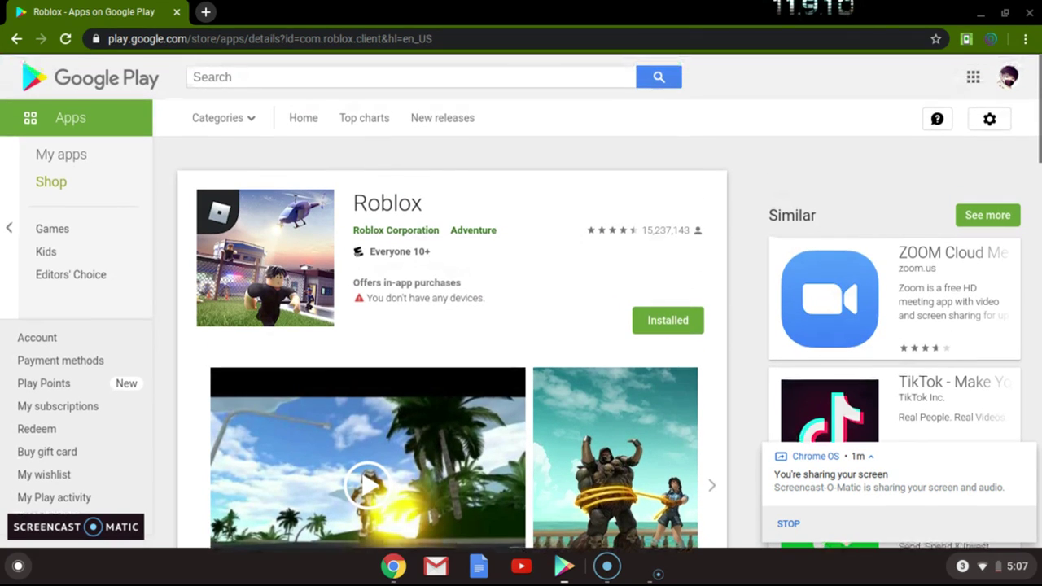
pyautogui.click(681, 335)
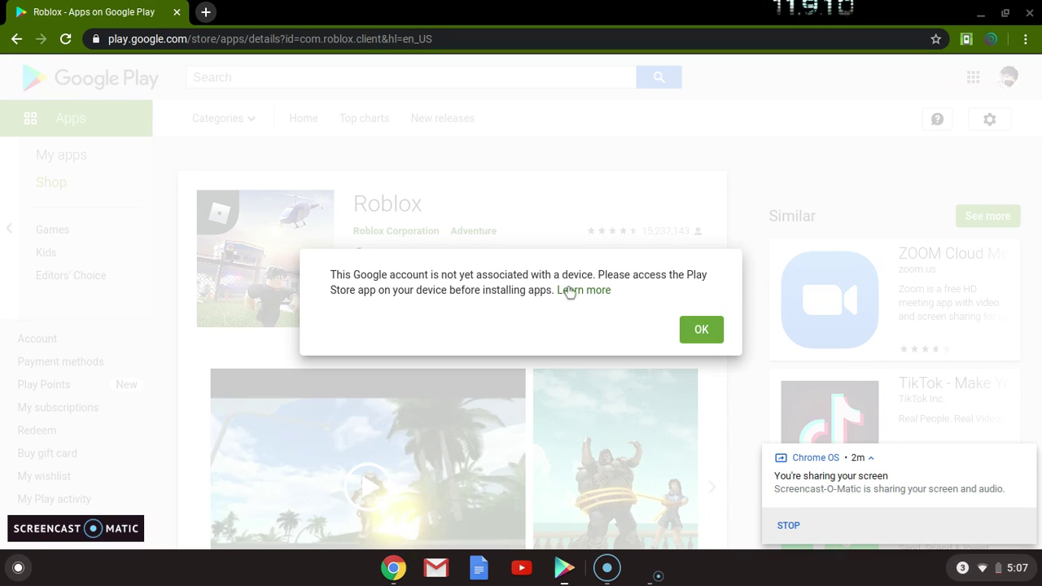
pyautogui.click(691, 329)
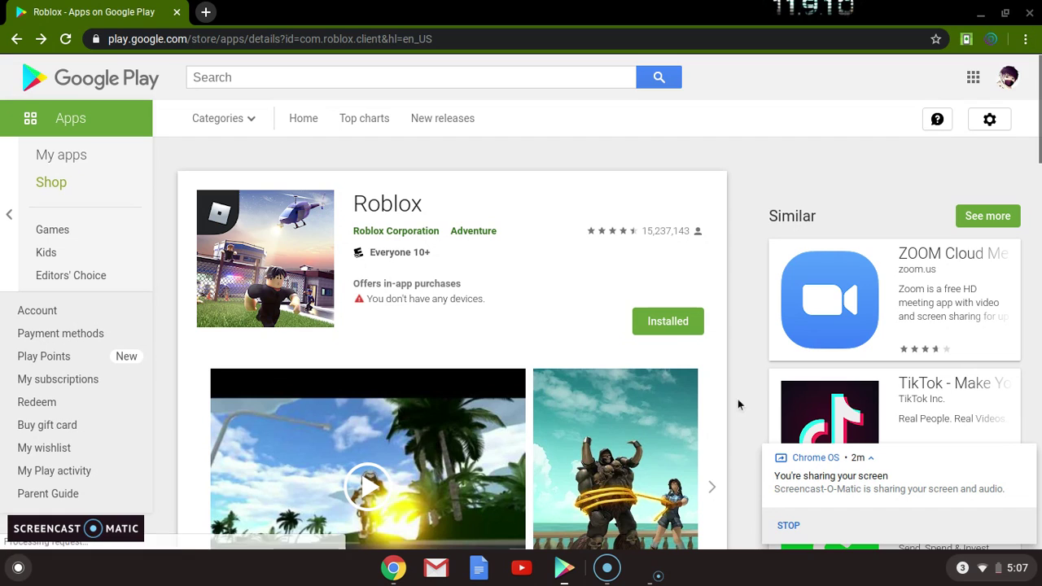
pyautogui.click(672, 322)
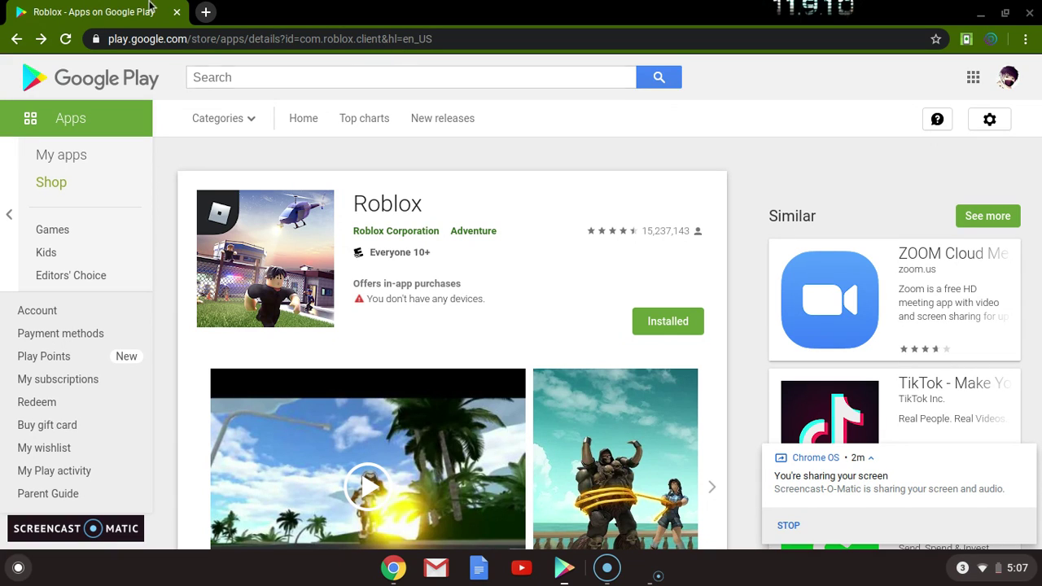
pyautogui.click(206, 12)
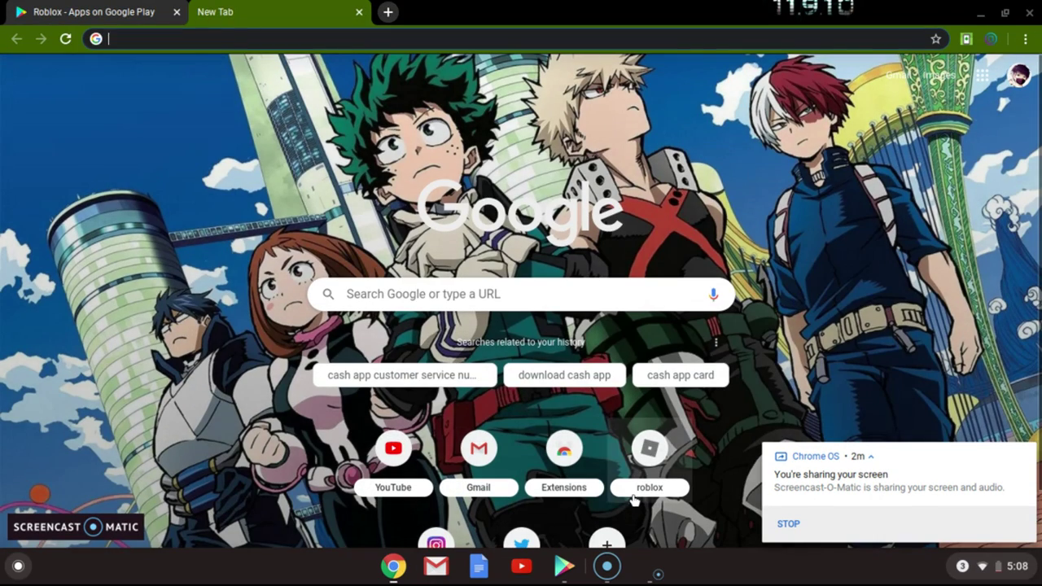
# - Open the Adopt Me! game page on roblox.com, try Play, and close the error
pyautogui.click(644, 481)
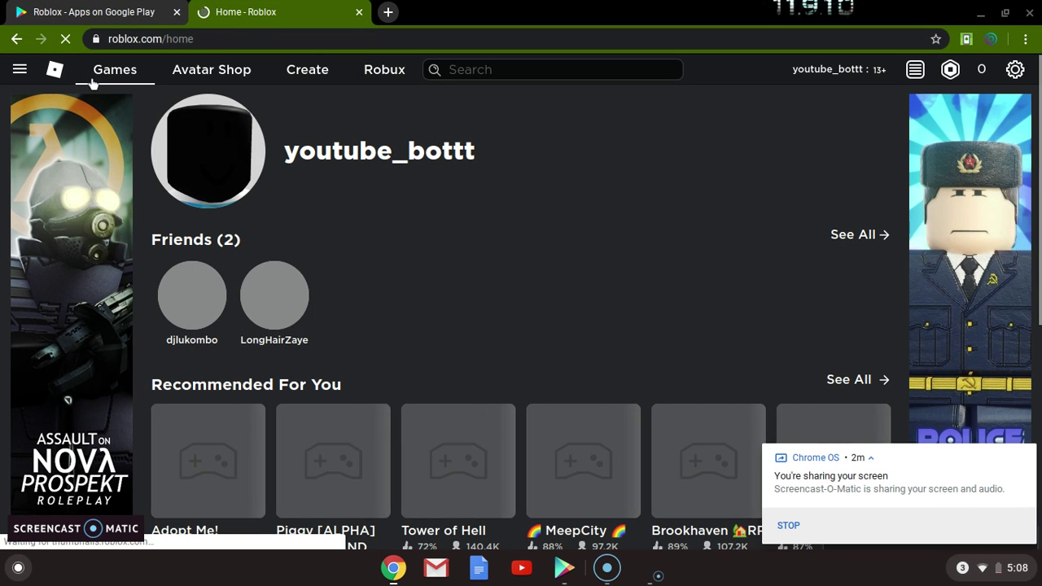
pyautogui.click(91, 82)
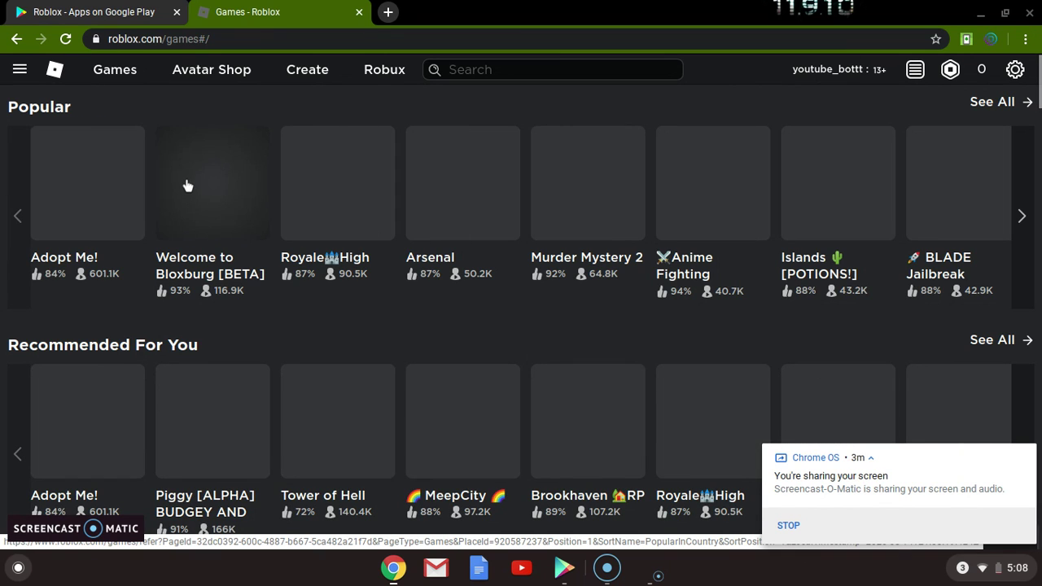
pyautogui.click(118, 203)
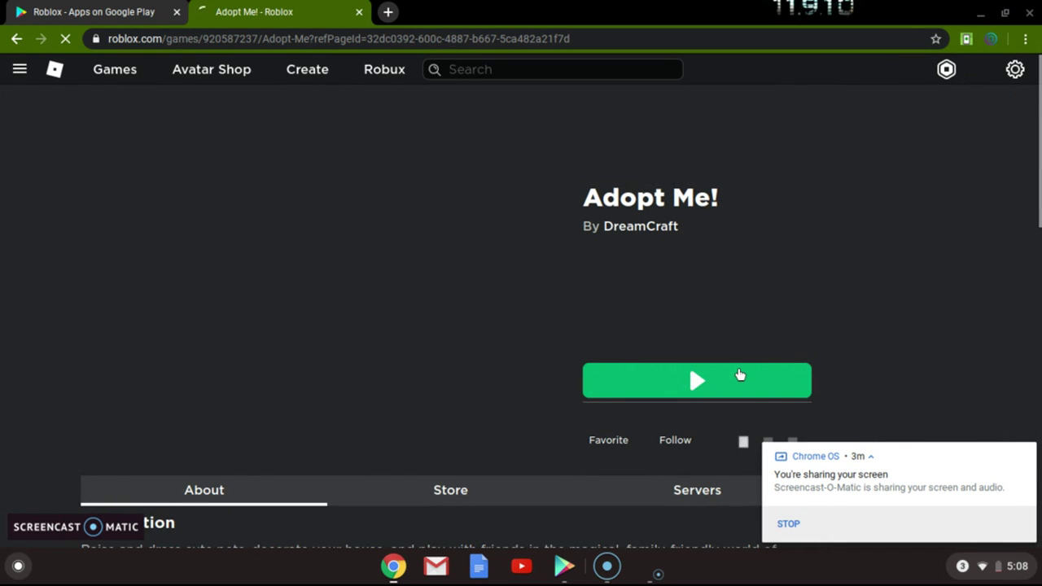
pyautogui.click(738, 376)
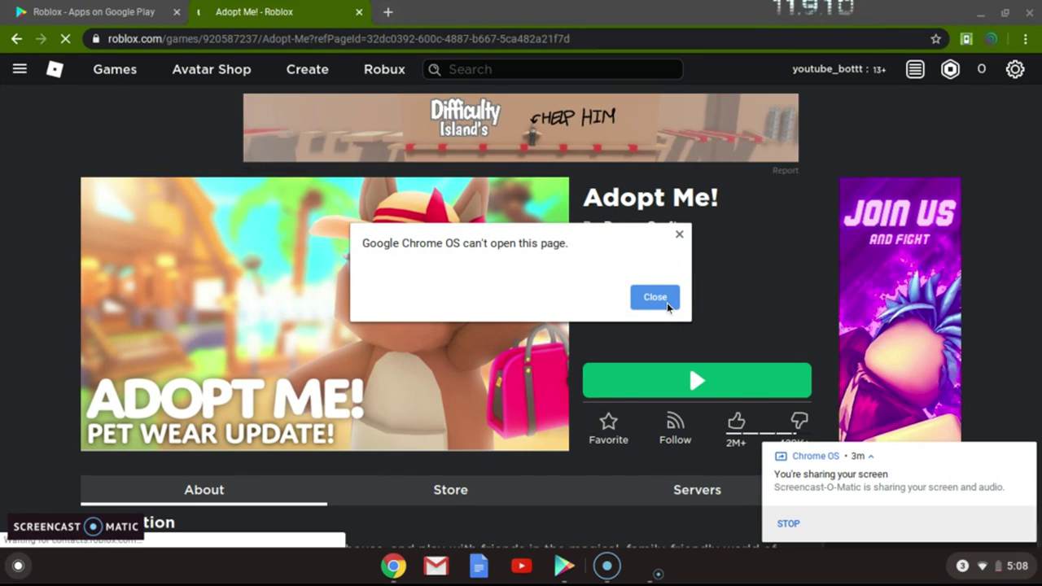
pyautogui.click(667, 302)
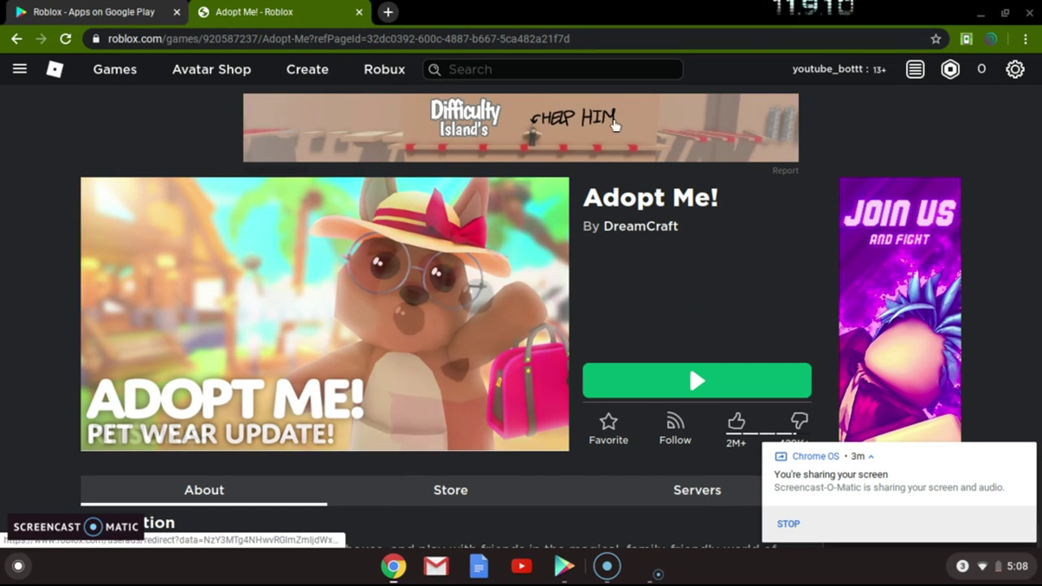
# - Open Chrome's Cookies and site data settings through Site settings
pyautogui.click(1026, 38)
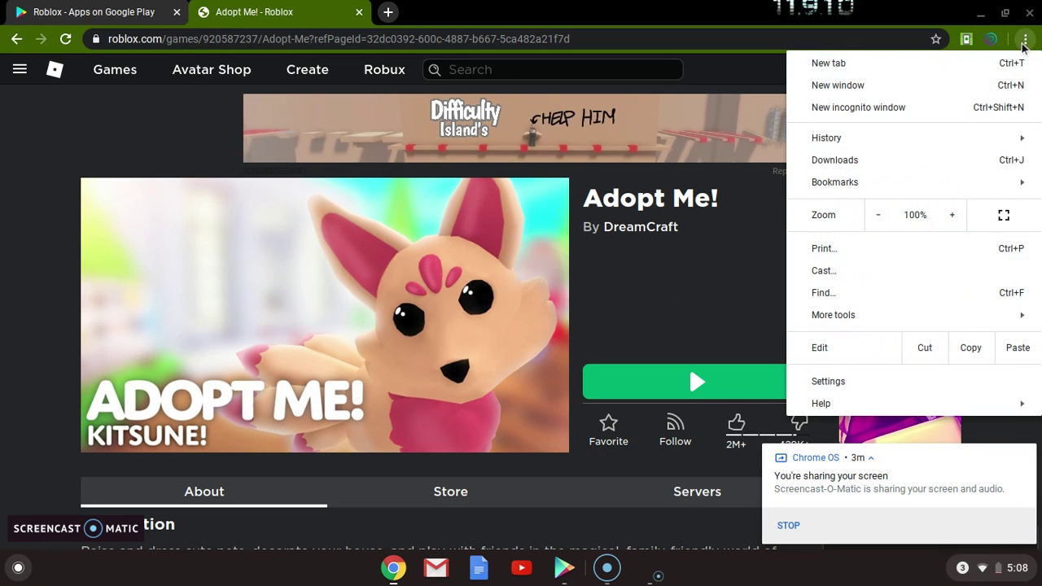
pyautogui.click(930, 379)
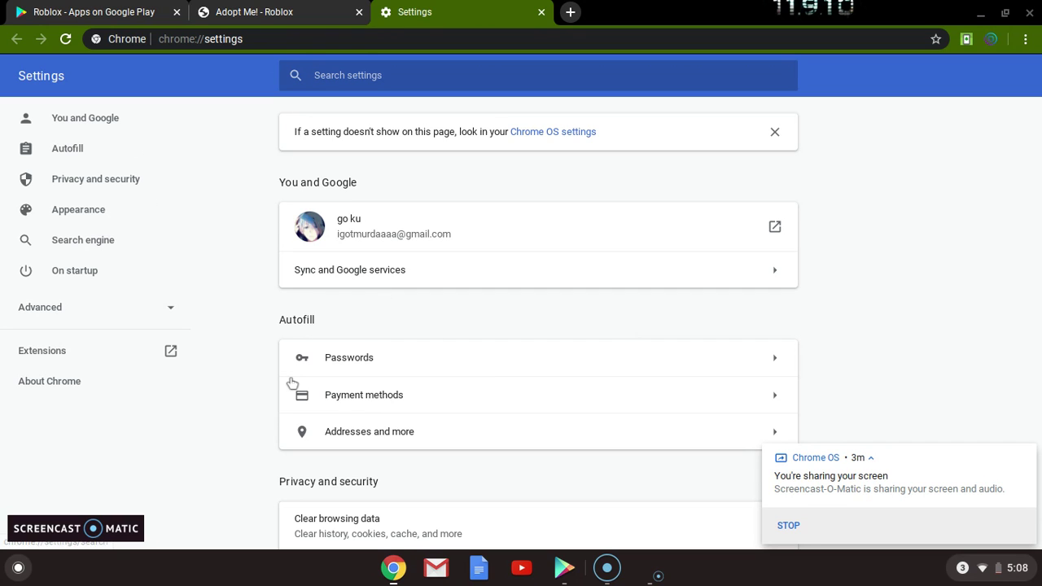
pyautogui.scroll(-2, 419, 514)
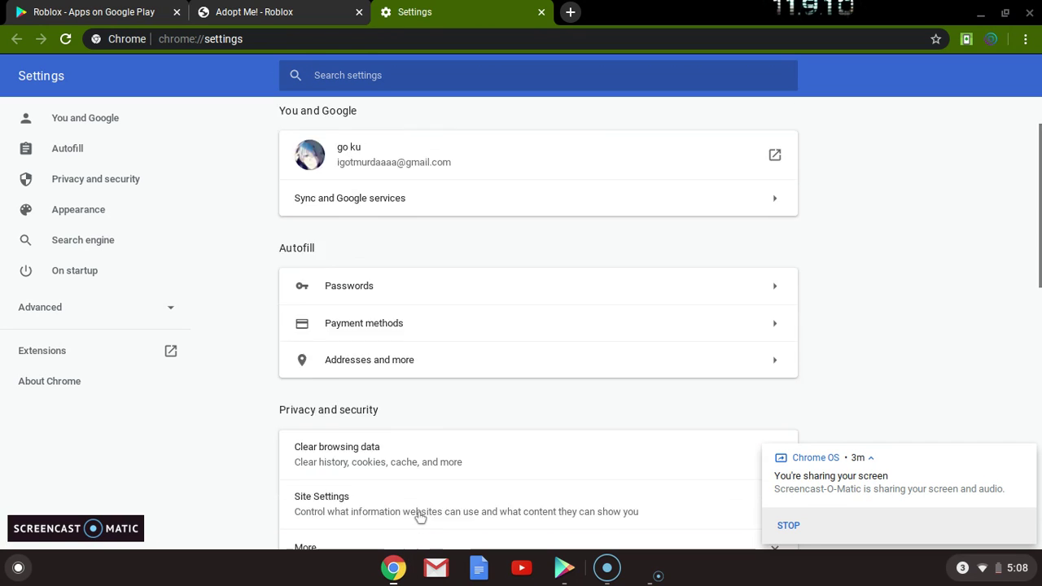
pyautogui.scroll(-2, 419, 513)
pyautogui.click(371, 381)
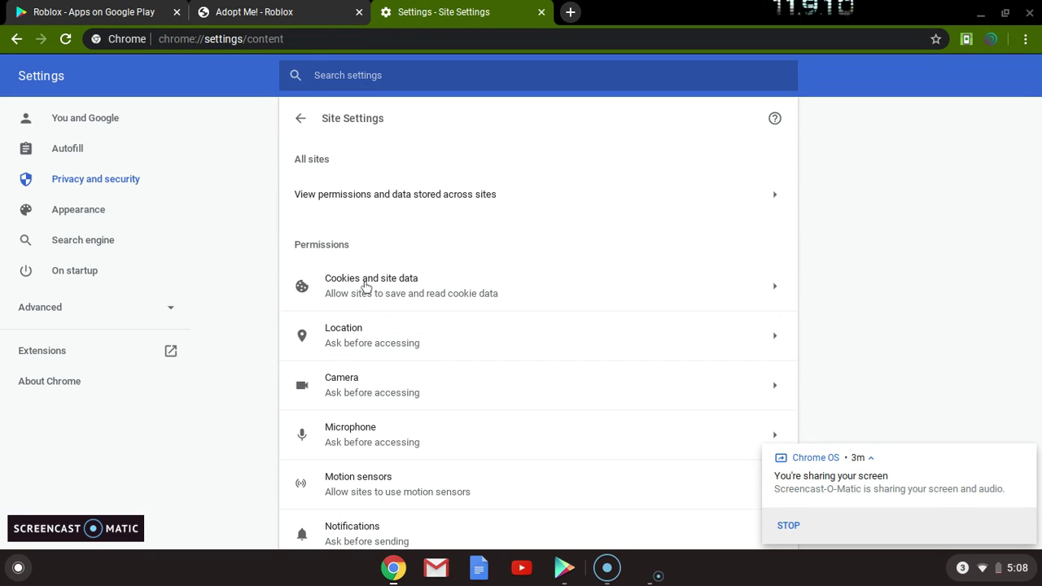
pyautogui.click(366, 287)
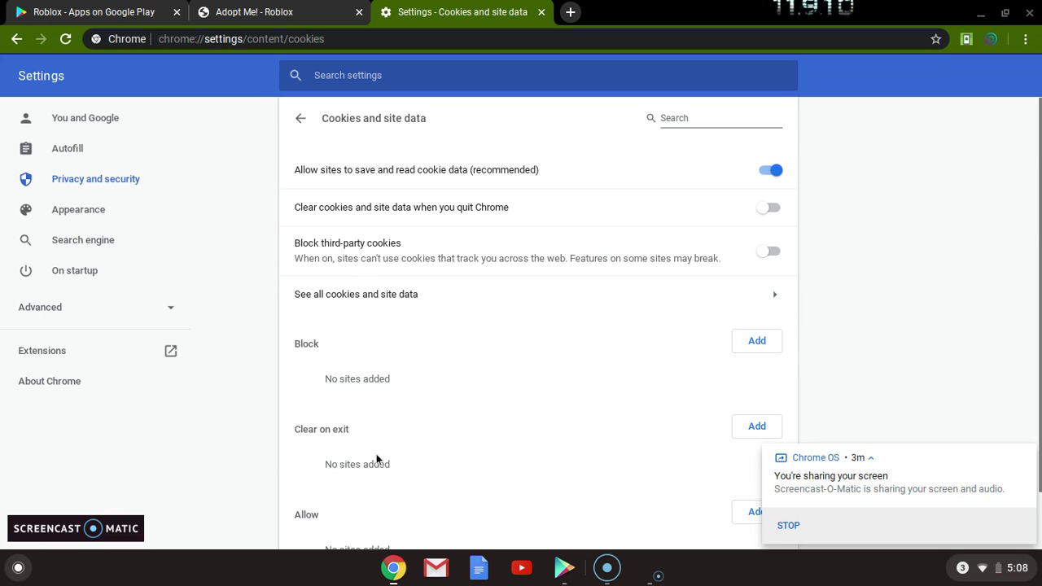
pyautogui.scroll(-1, 372, 464)
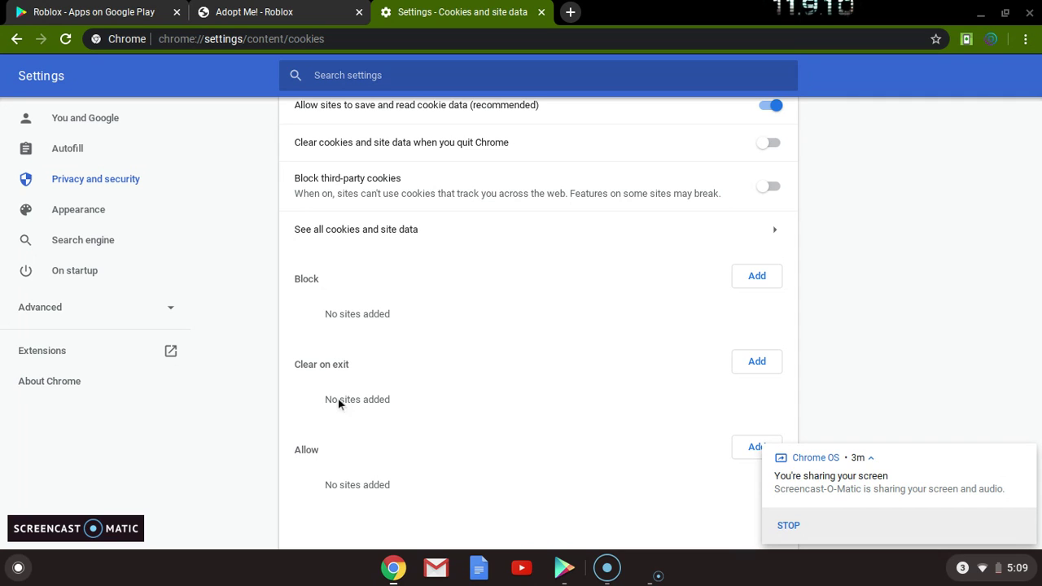
# - Add roblox.com to the cookie Allow list and return to the Adopt Me! tab
pyautogui.click(749, 449)
pyautogui.click(527, 306)
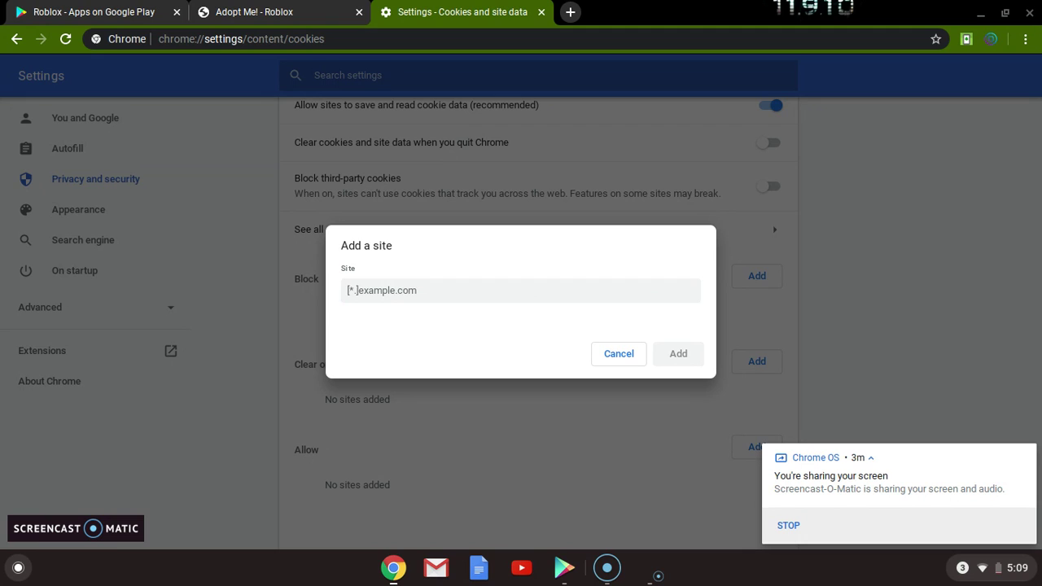
pyautogui.click(520, 298)
pyautogui.write('roblox.com')
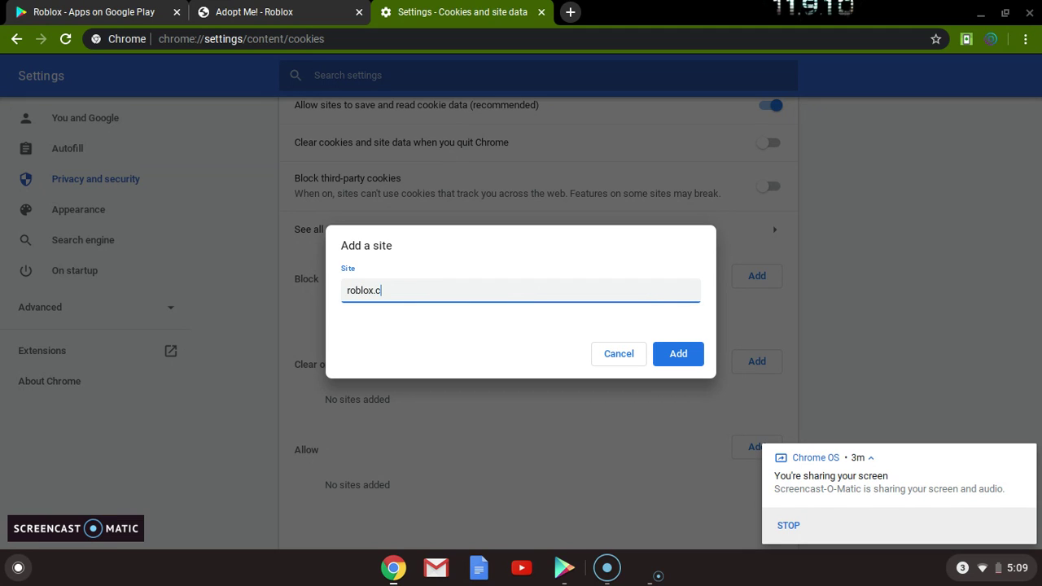
pyautogui.click(681, 346)
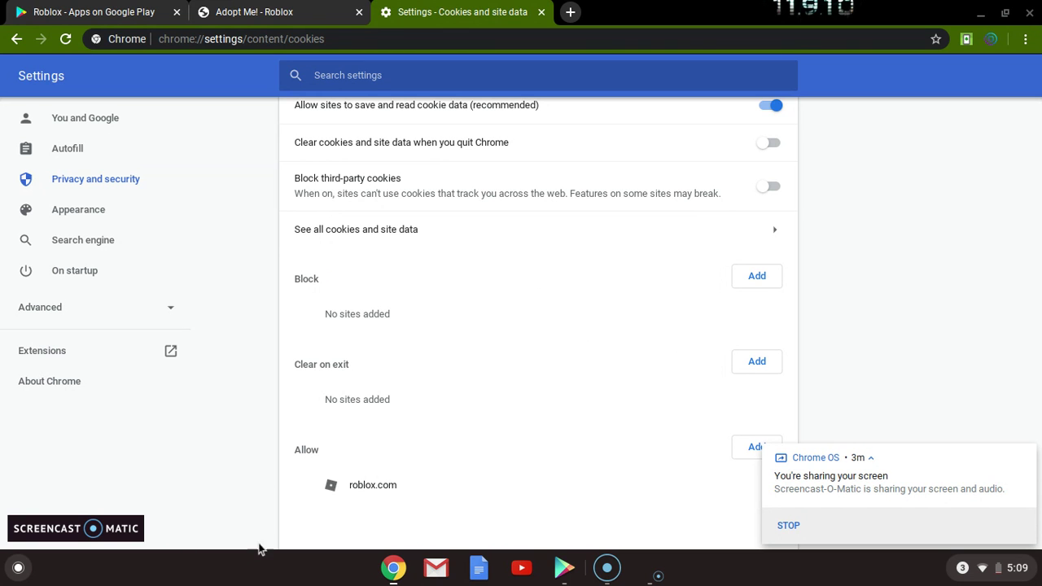
pyautogui.click(236, 6)
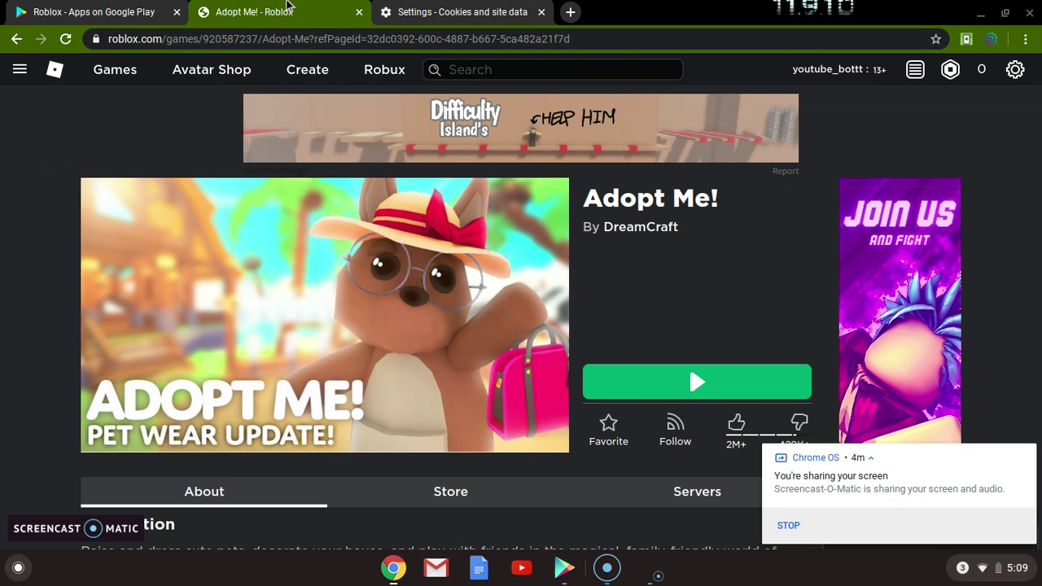
# - Browse Chrome's privacy and security settings, then return to the Adopt Me! tab
pyautogui.click(444, 6)
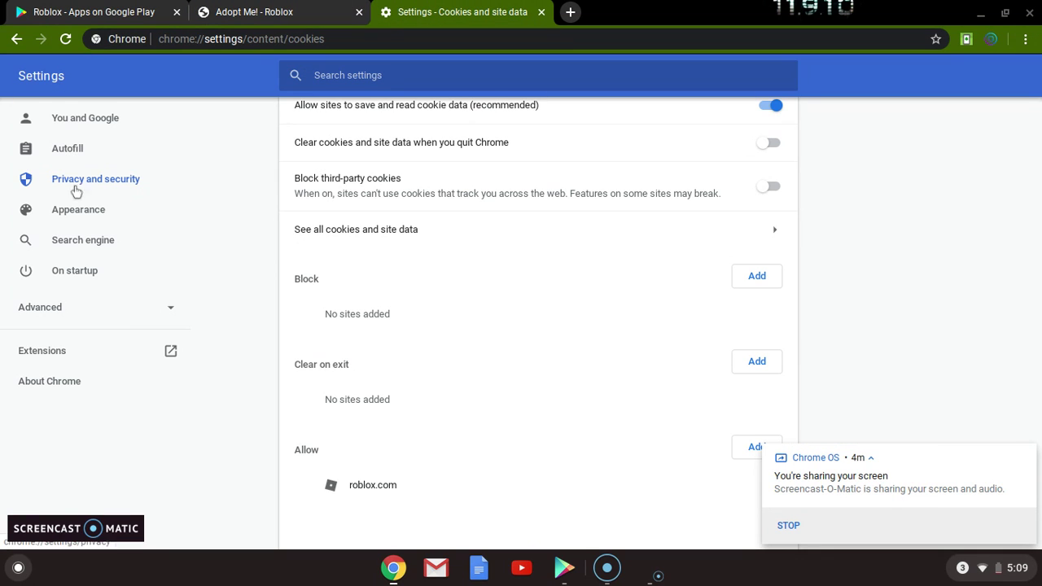
pyautogui.click(85, 222)
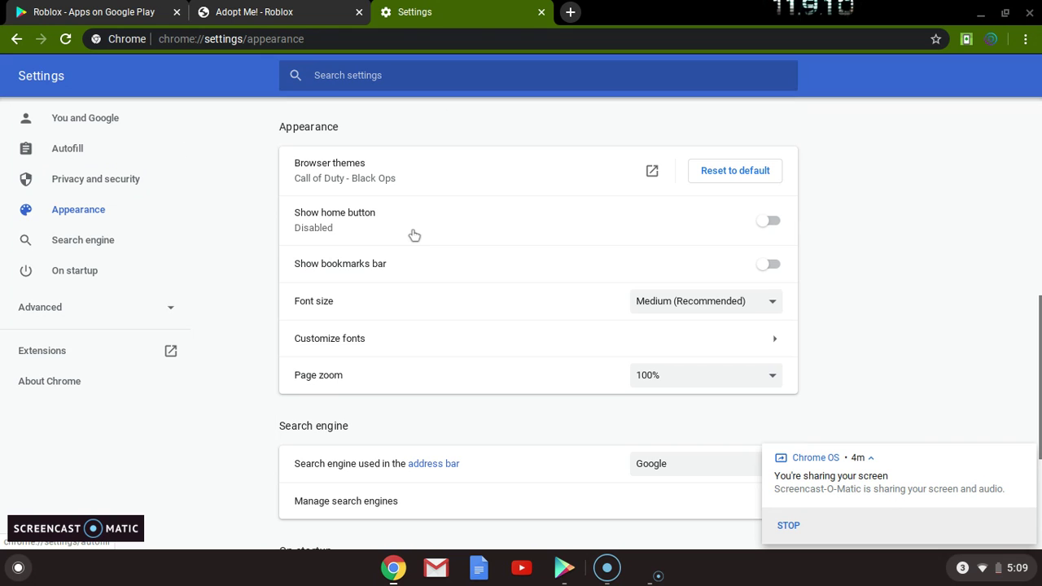
pyautogui.scroll(-3, 414, 234)
pyautogui.scroll(10, 414, 234)
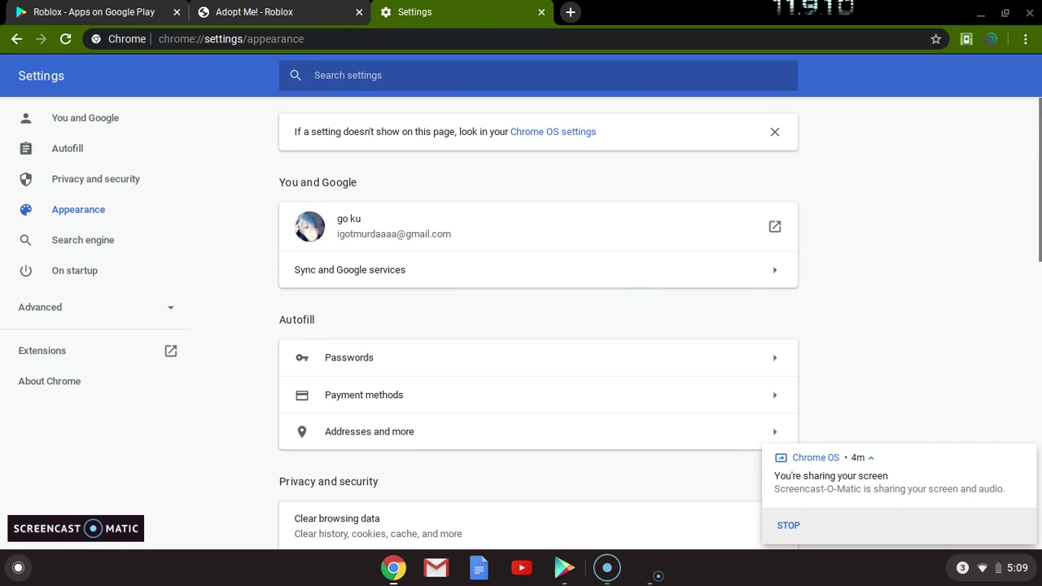
pyautogui.click(135, 179)
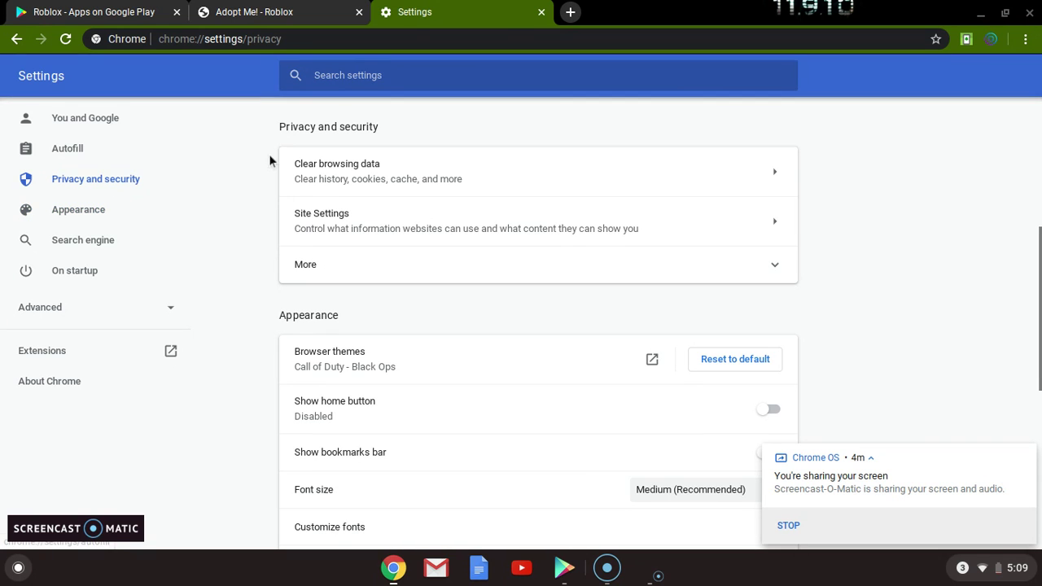
pyautogui.scroll(-1, 440, 226)
pyautogui.scroll(-4, 442, 225)
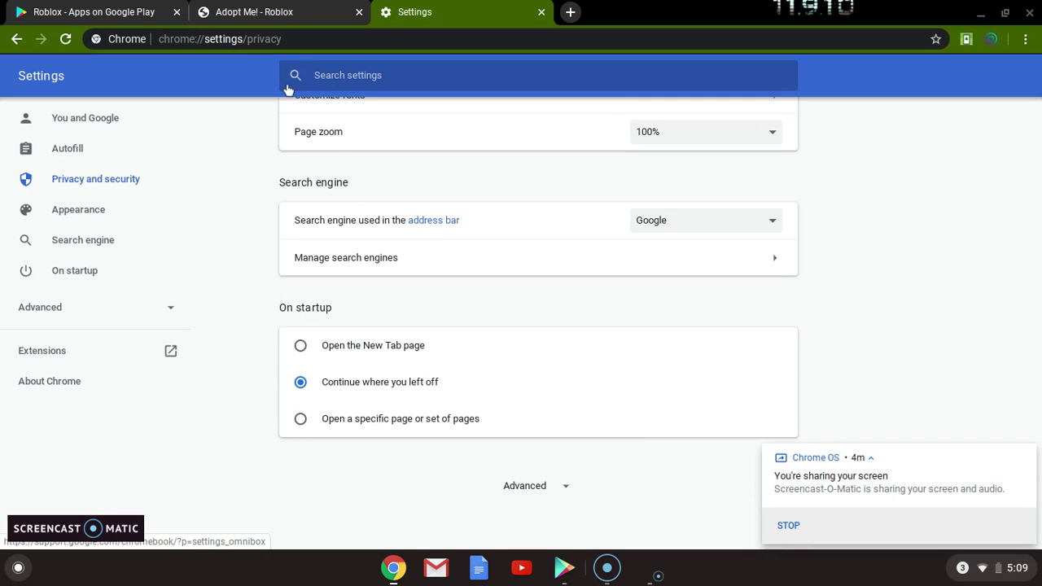
pyautogui.click(95, 41)
pyautogui.click(96, 40)
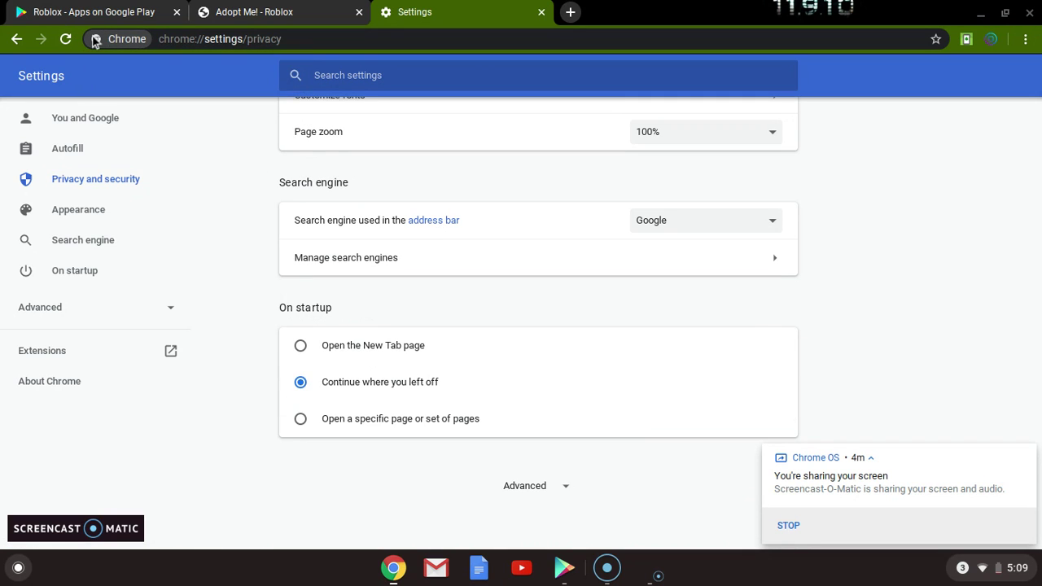
pyautogui.click(231, 10)
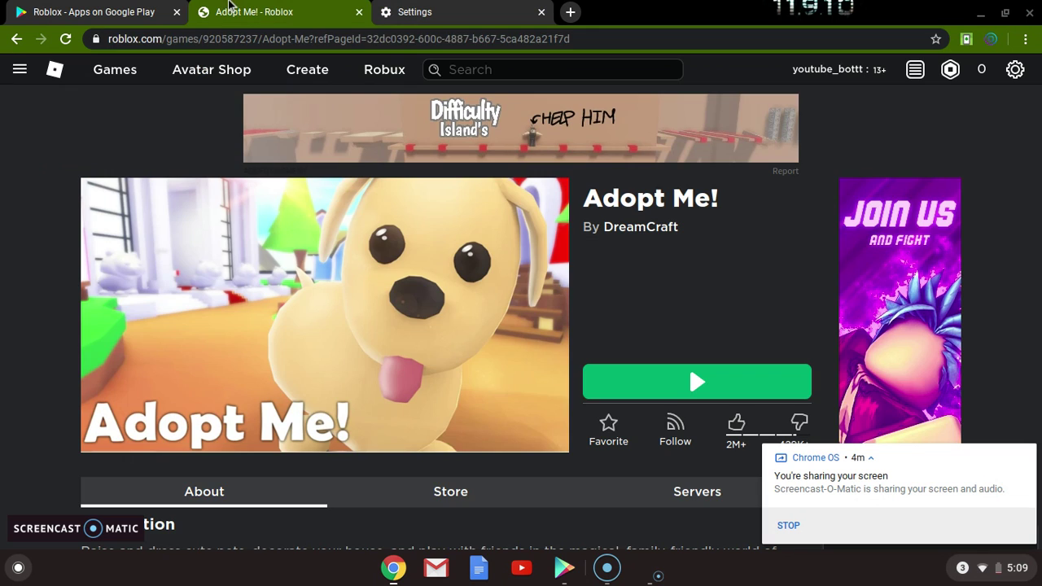
# - Open roblox.com's site settings from the lock icon and scroll to its permissions
pyautogui.click(95, 40)
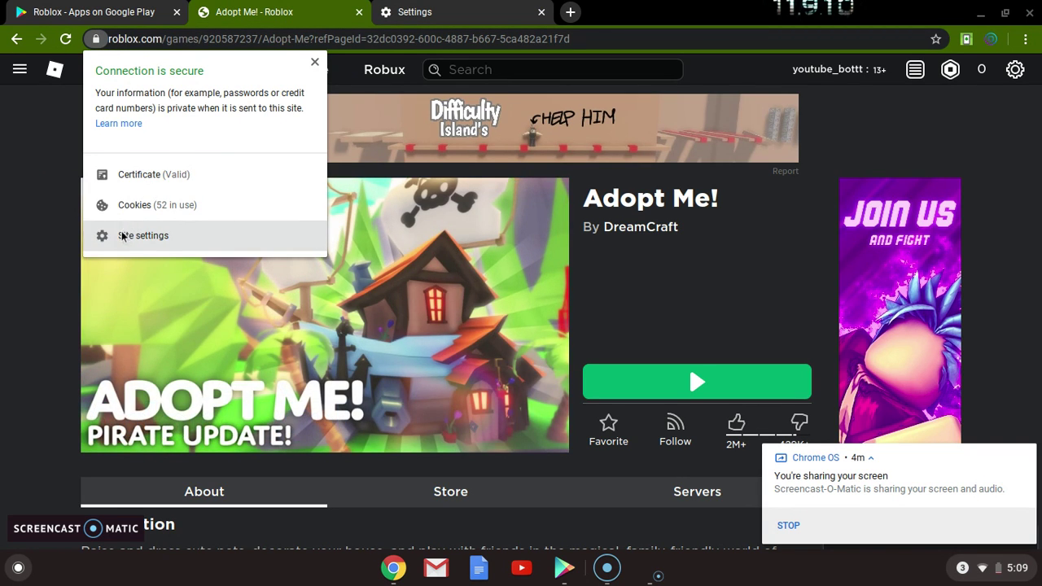
pyautogui.click(124, 234)
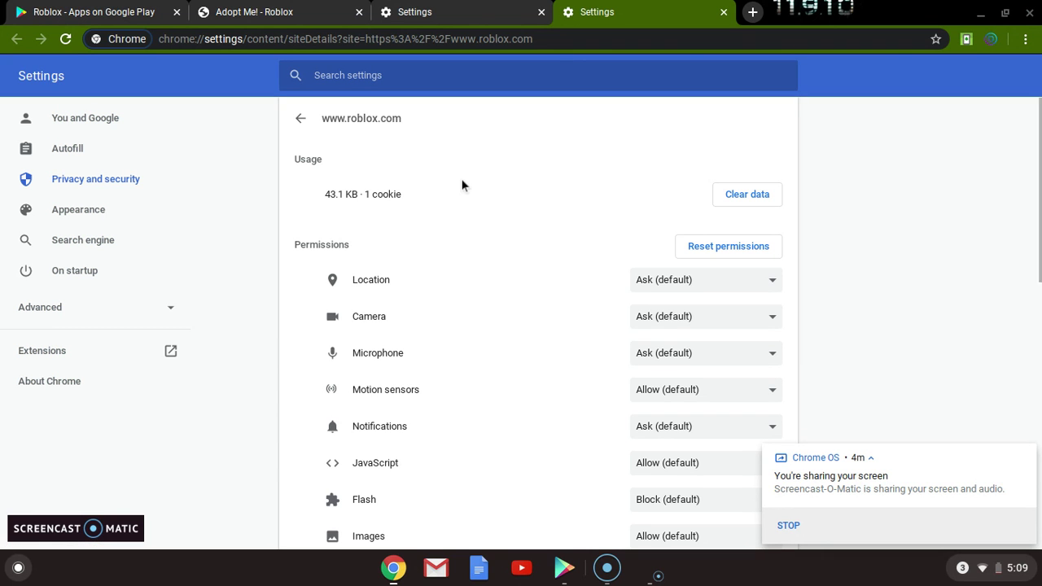
pyautogui.scroll(-2, 462, 186)
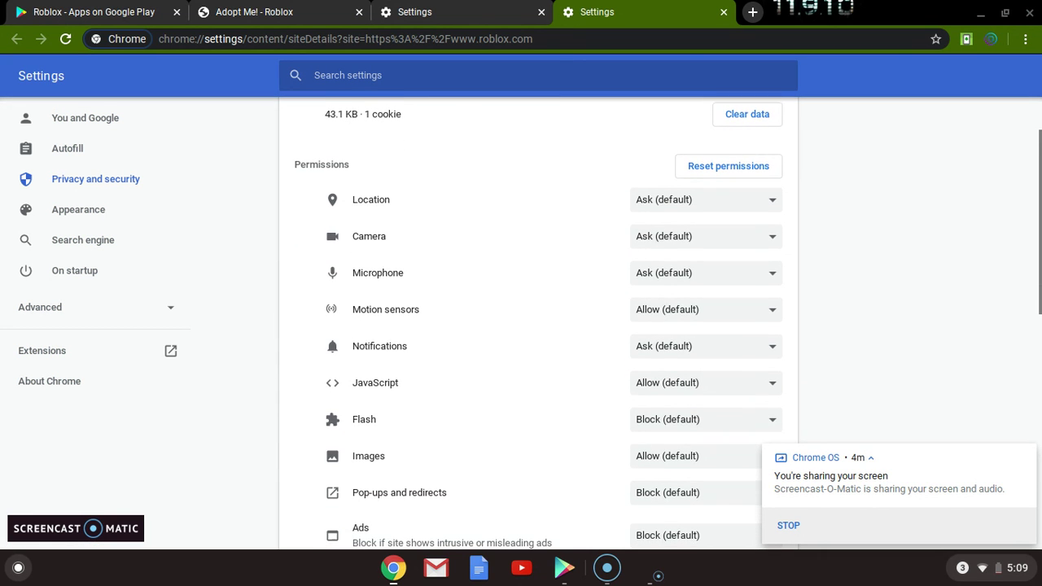
pyautogui.scroll(1, 538, 325)
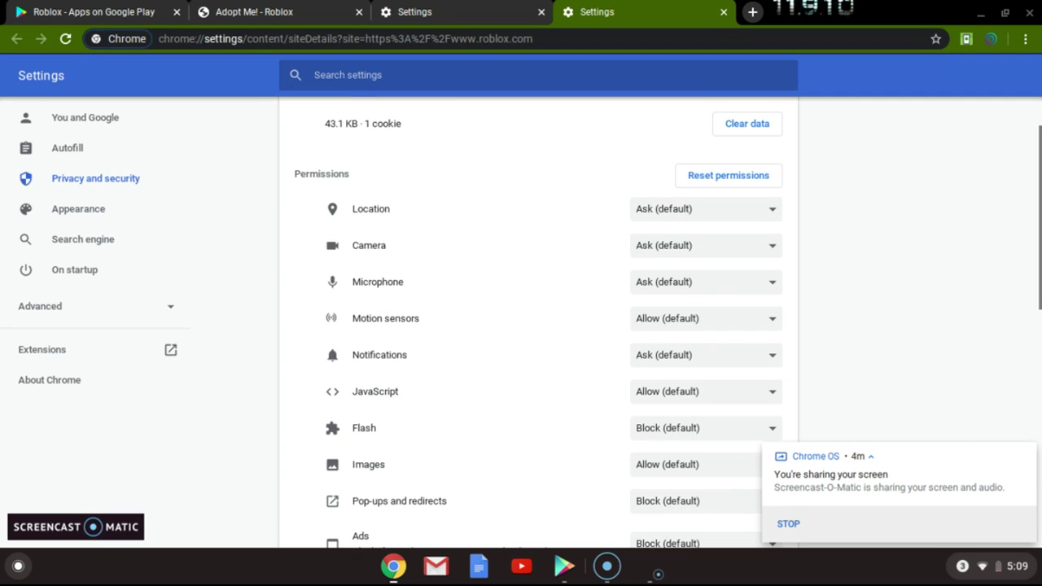
pyautogui.scroll(2, 538, 326)
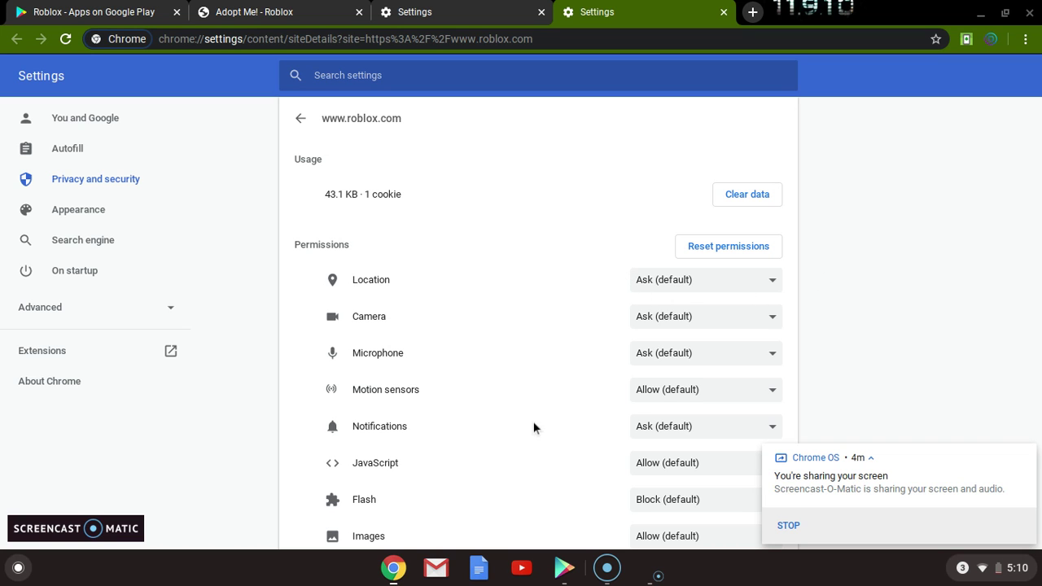
pyautogui.scroll(-1, 623, 431)
pyautogui.scroll(-2, 623, 431)
pyautogui.scroll(-2, 623, 430)
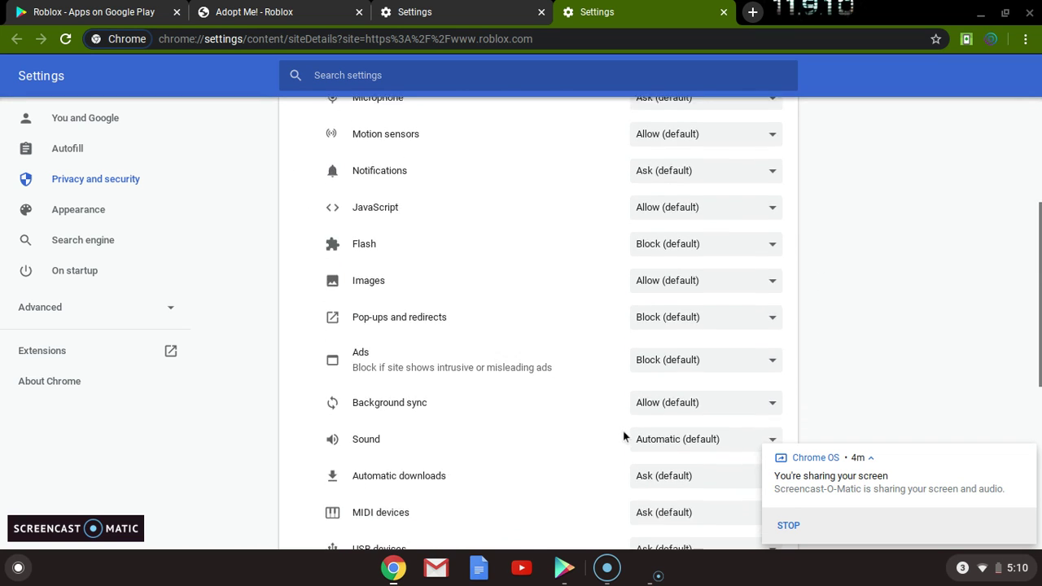
pyautogui.scroll(-1, 623, 431)
pyautogui.scroll(-2, 448, 373)
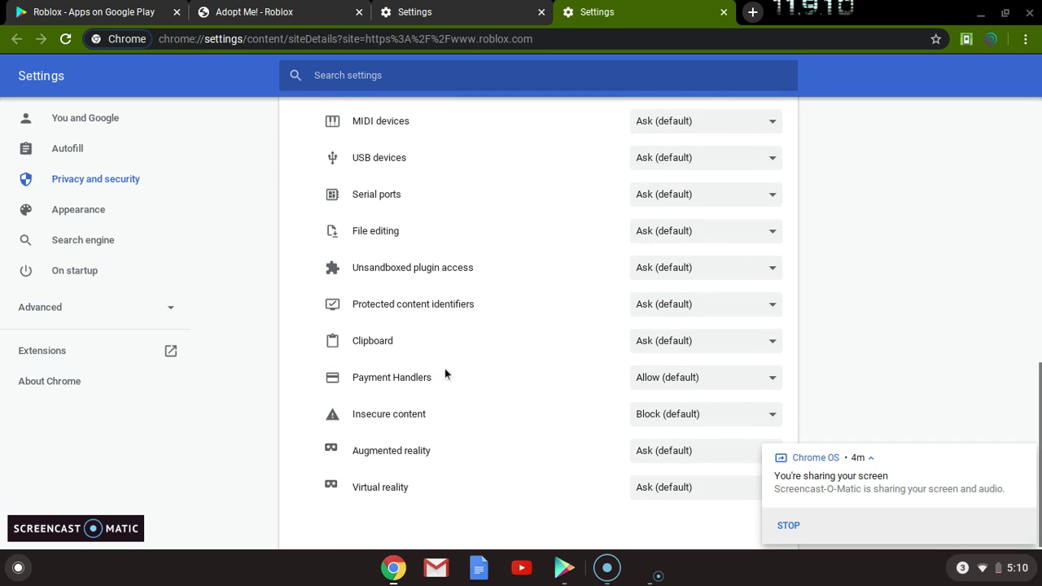
# - For roblox.com, set Insecure content to Allow, Payment handlers to Block, and Images to Allow
pyautogui.click(644, 418)
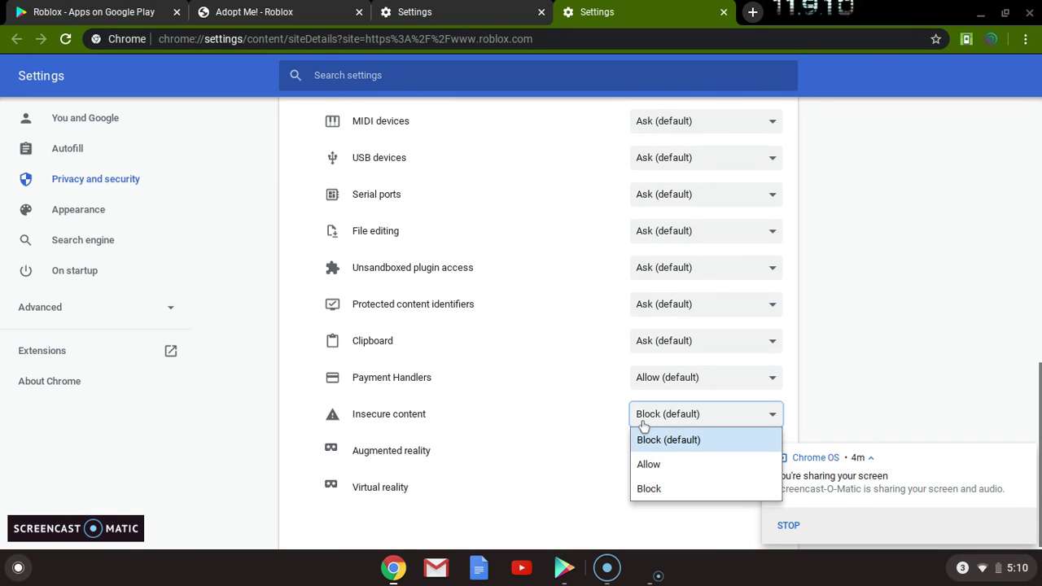
pyautogui.click(667, 465)
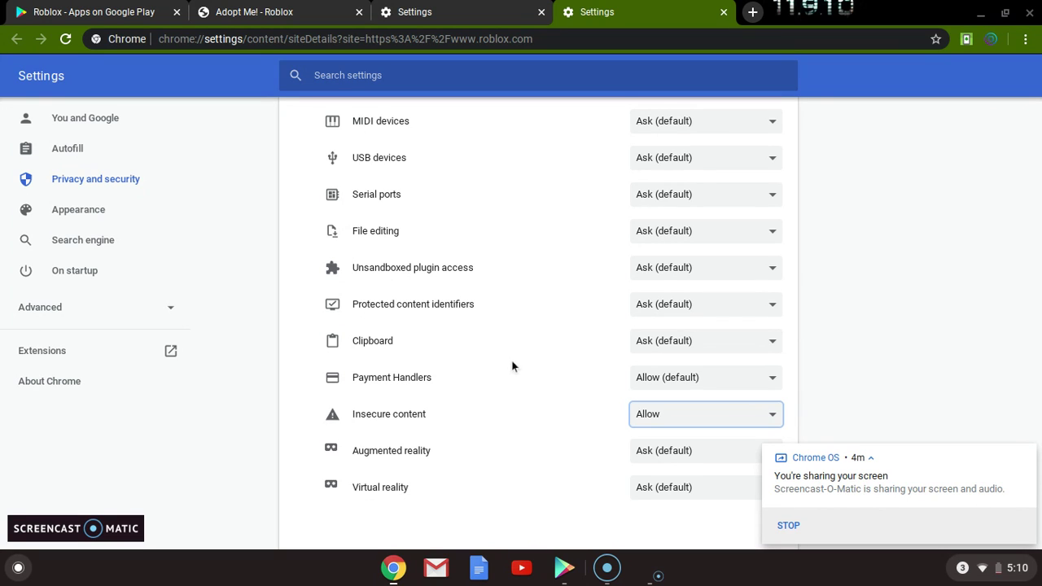
pyautogui.click(651, 382)
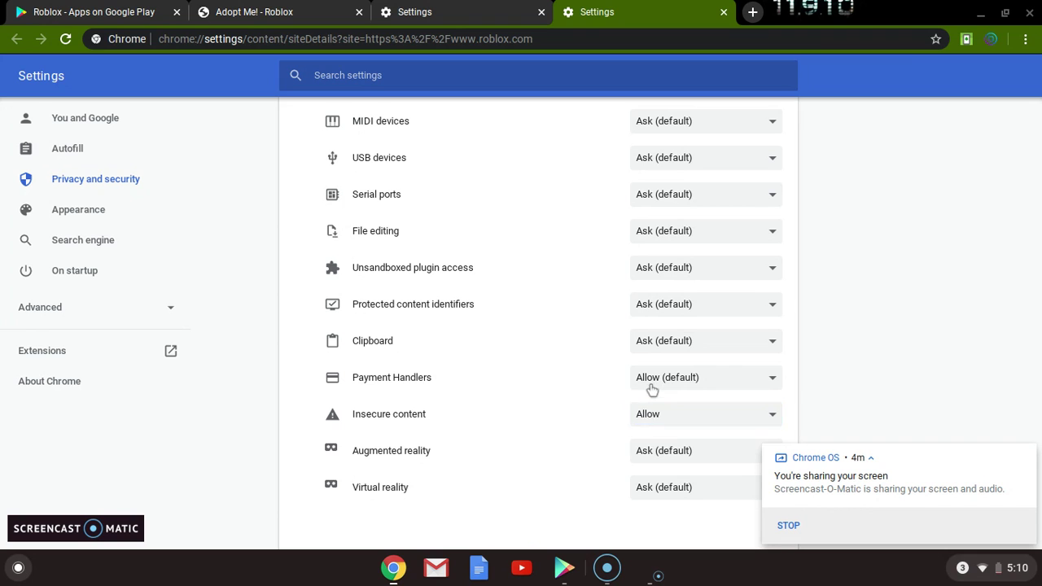
pyautogui.click(648, 452)
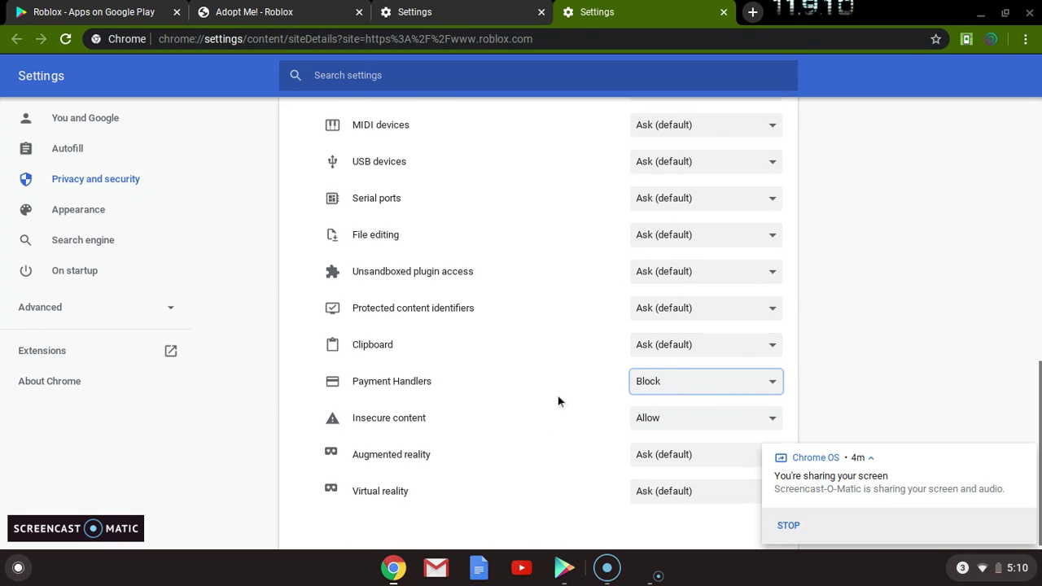
pyautogui.scroll(3, 559, 400)
pyautogui.scroll(3, 559, 401)
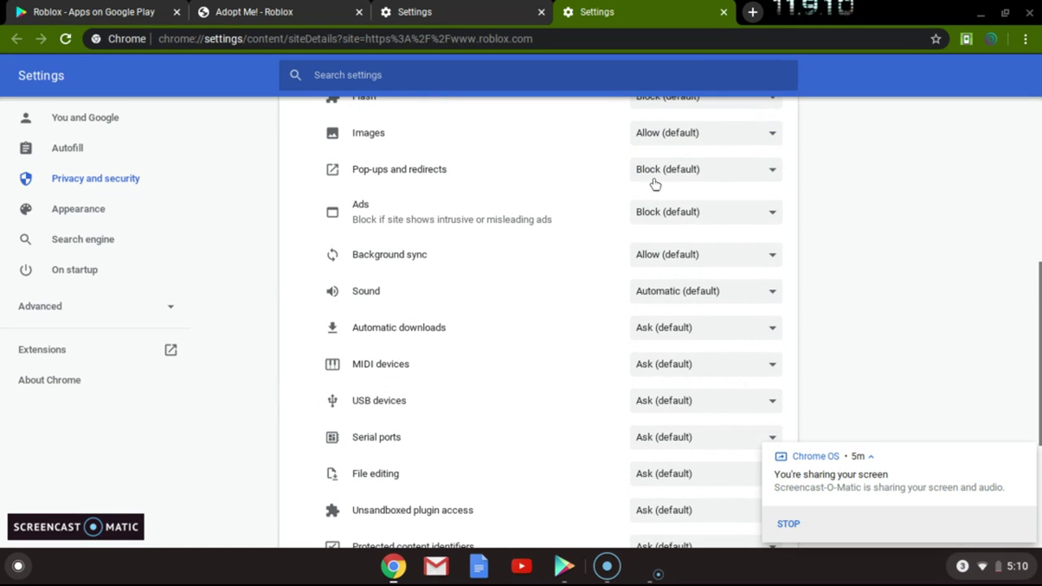
pyautogui.click(667, 134)
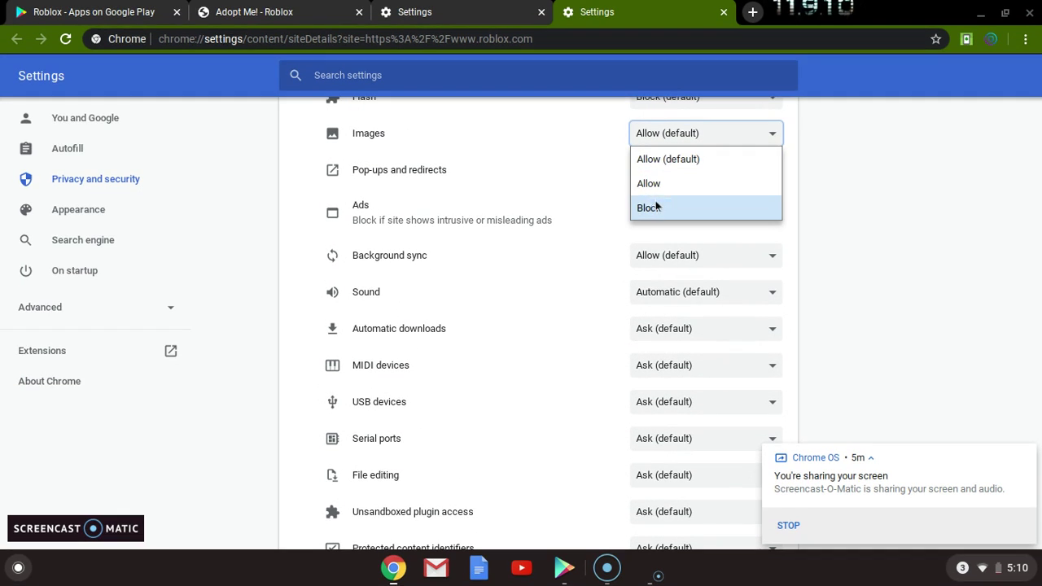
pyautogui.click(666, 178)
pyautogui.scroll(3, 667, 181)
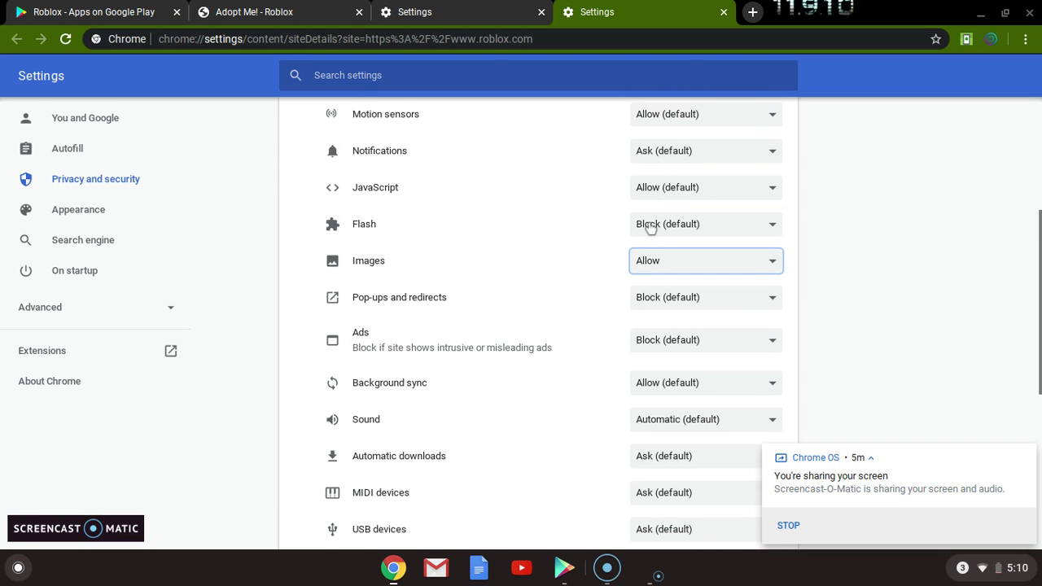
pyautogui.scroll(4, 639, 210)
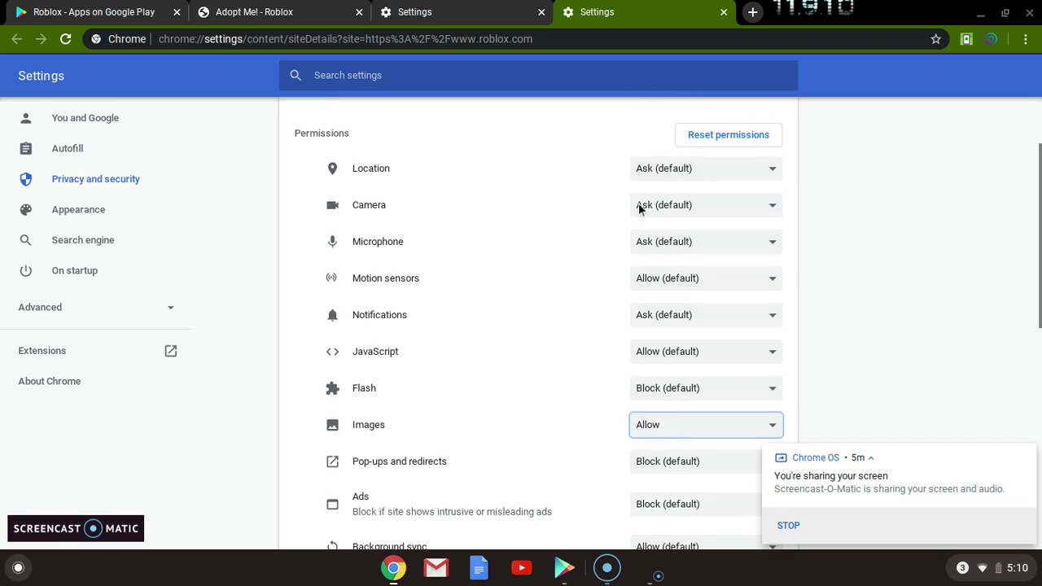
pyautogui.click(302, 8)
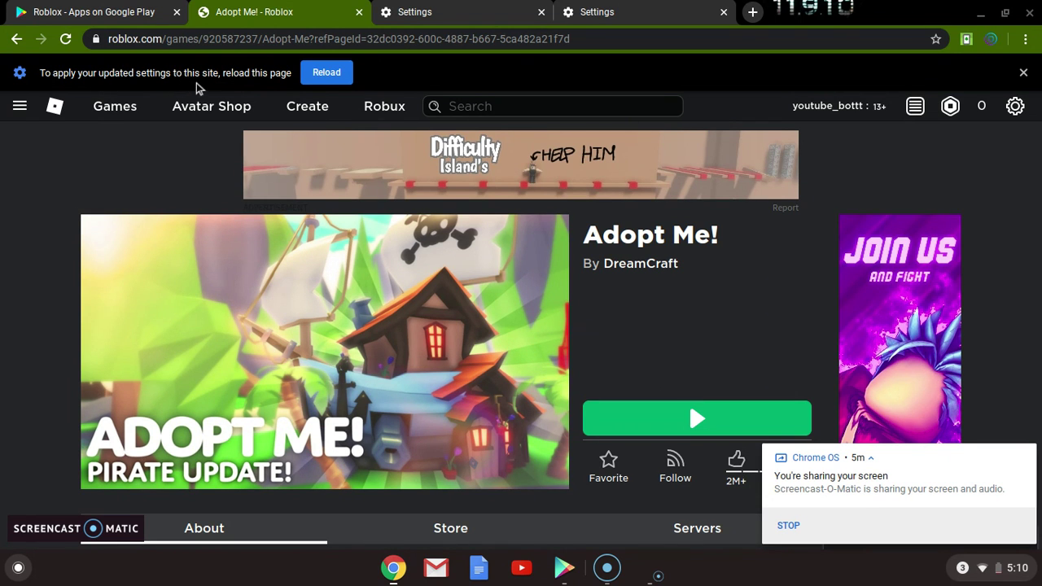
# - Reload the Adopt Me! page, retry Play, dismiss the error, and close a settings tab
pyautogui.click(319, 72)
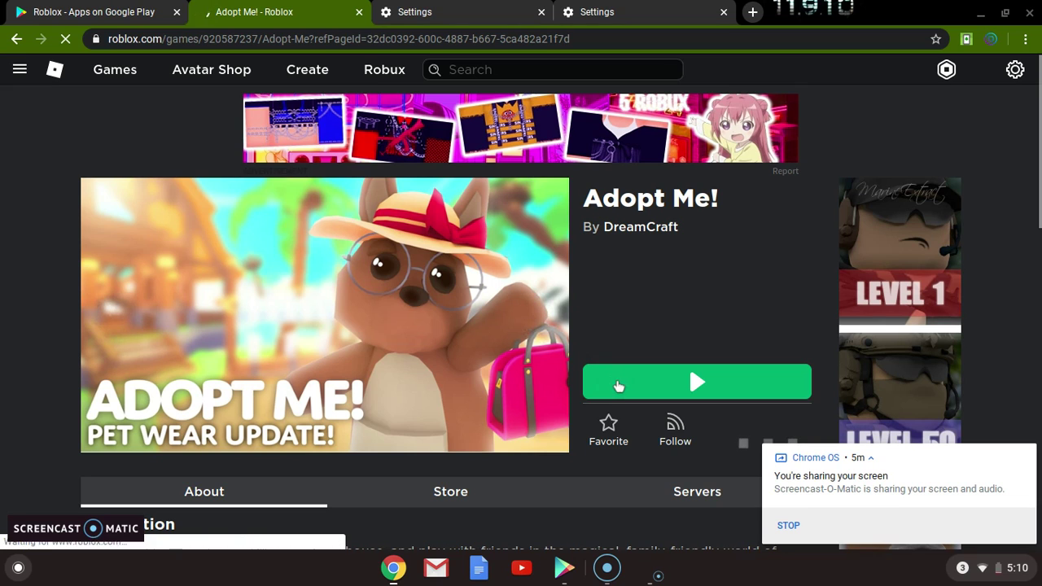
pyautogui.click(617, 393)
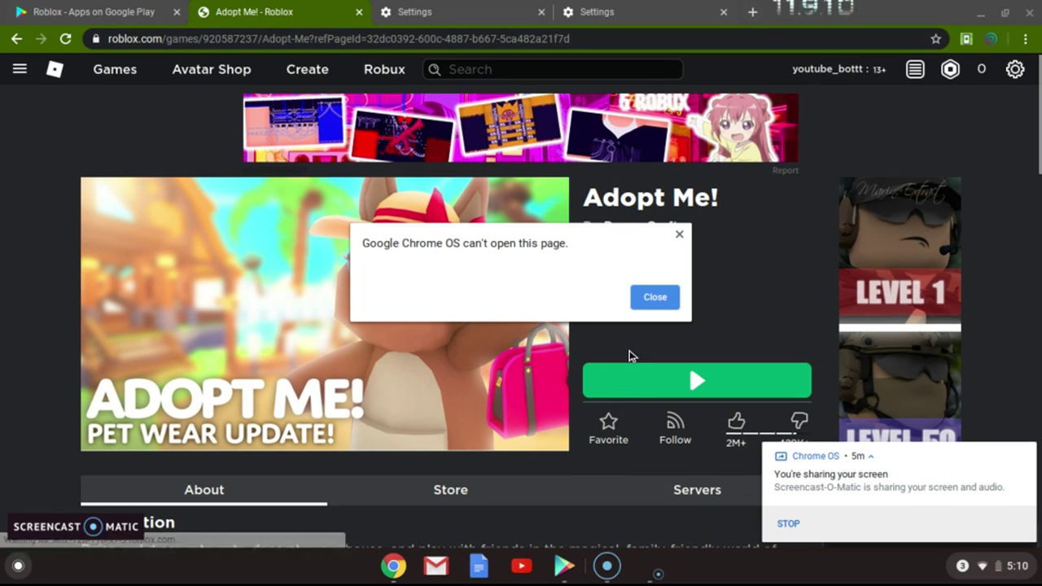
pyautogui.click(644, 299)
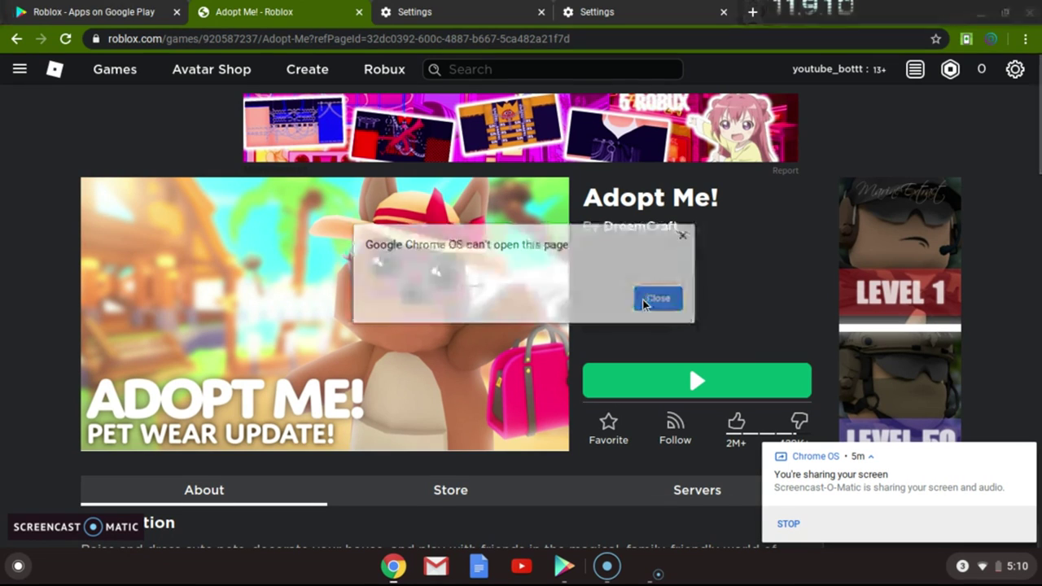
pyautogui.click(3, 10)
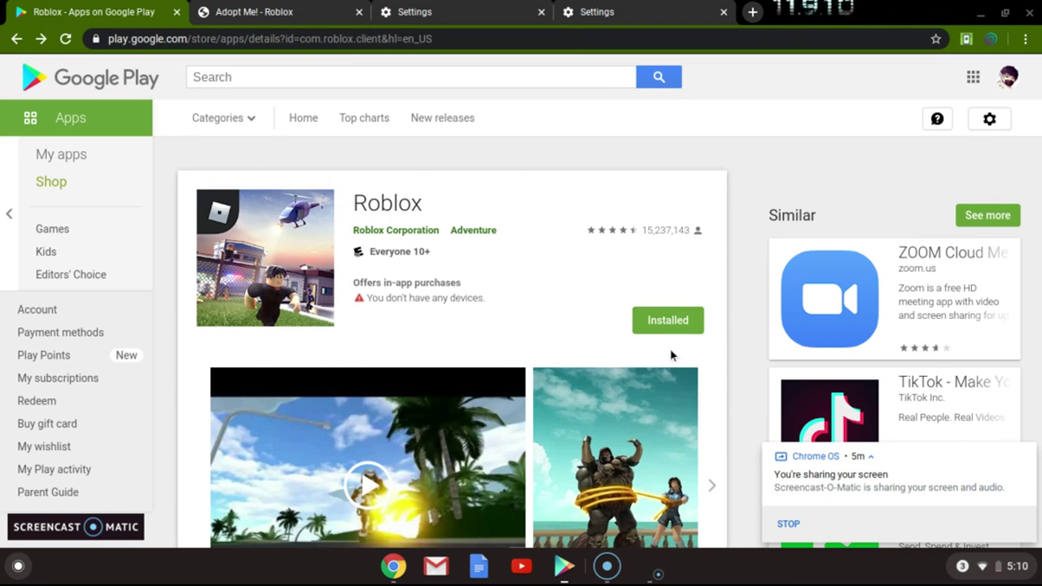
pyautogui.click(309, 7)
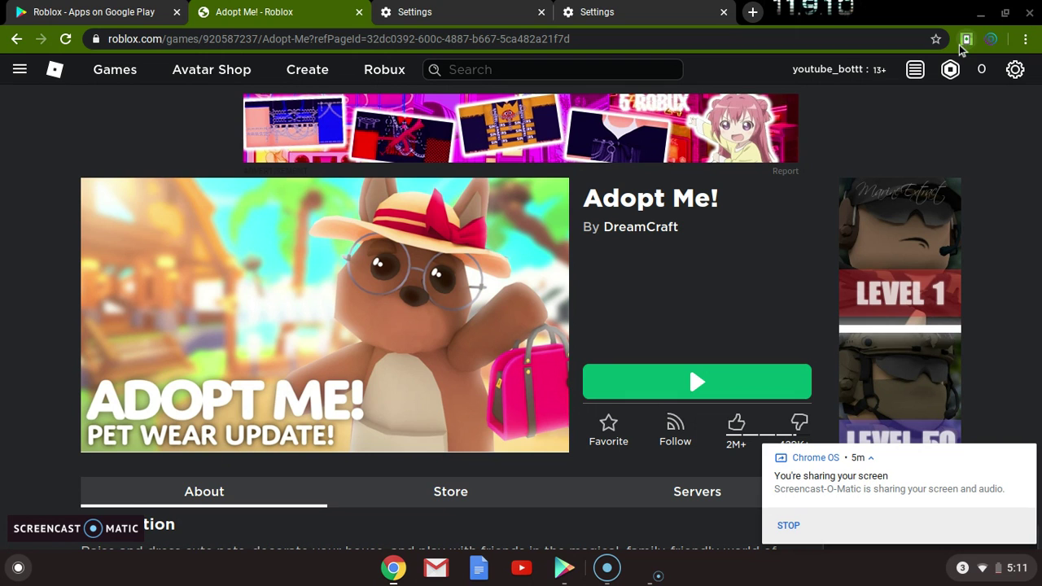
pyautogui.click(542, 11)
# - Search the Chrome Web Store for 'apk emalatoe' and open the Android online emulator listing
pyautogui.click(541, 12)
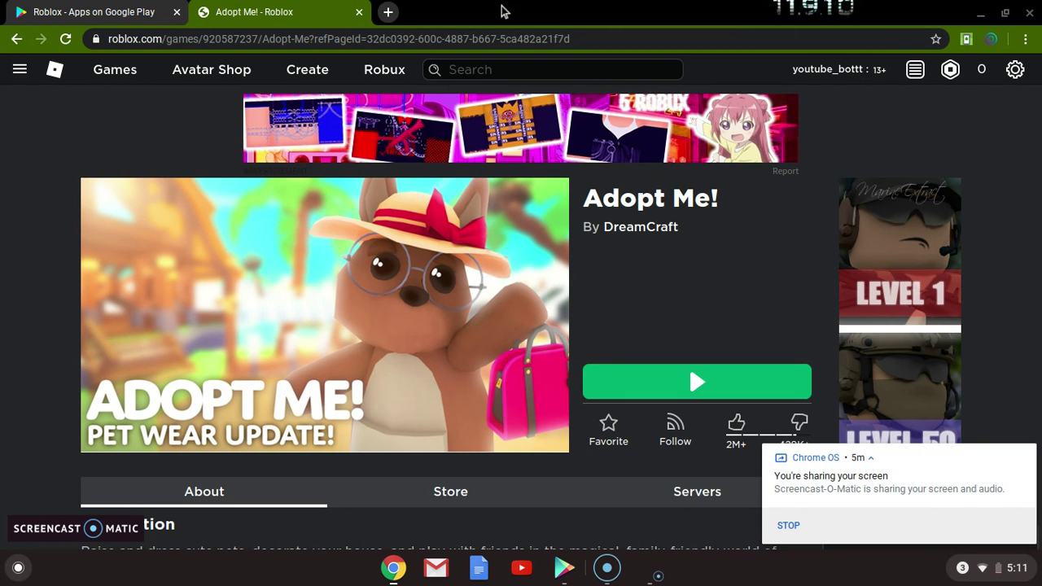
pyautogui.click(387, 12)
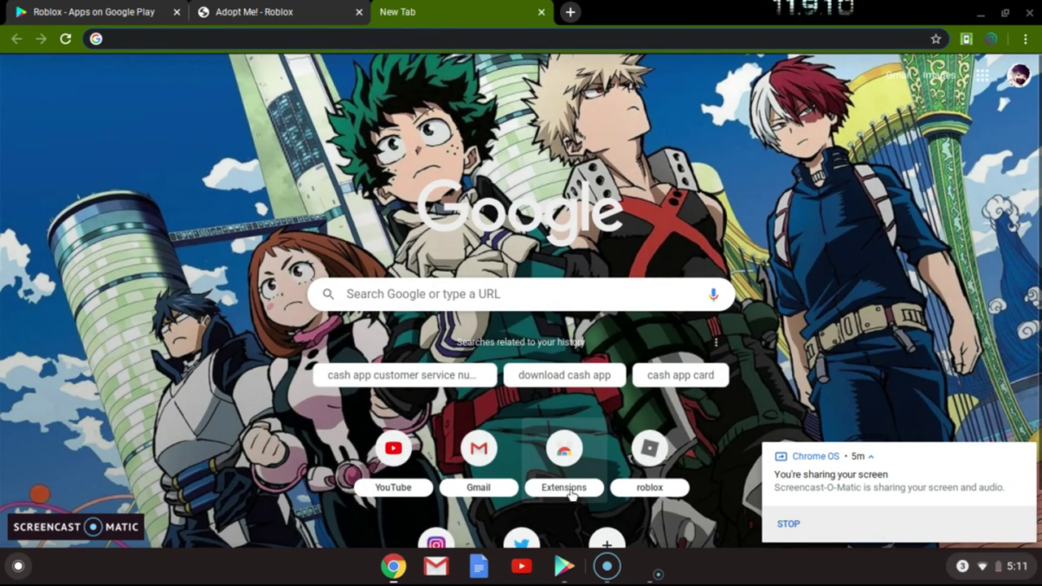
pyautogui.click(571, 493)
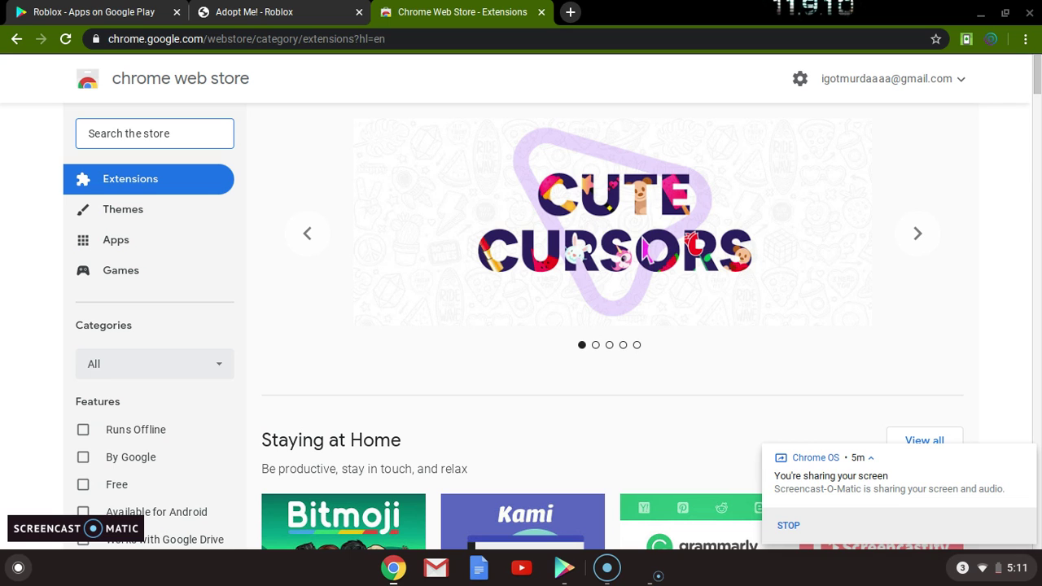
pyautogui.write('apk e')
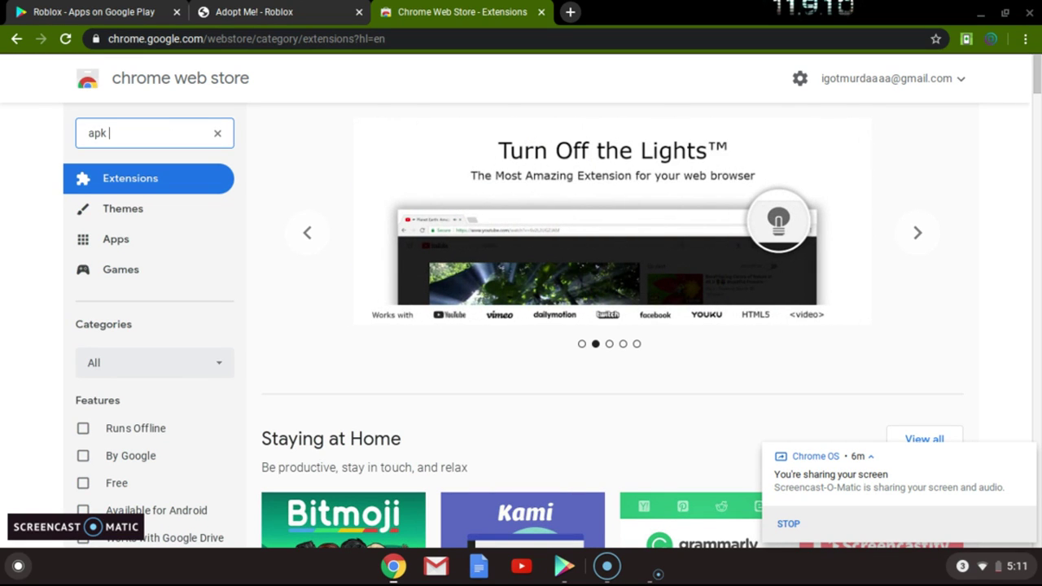
pyautogui.write('malat')
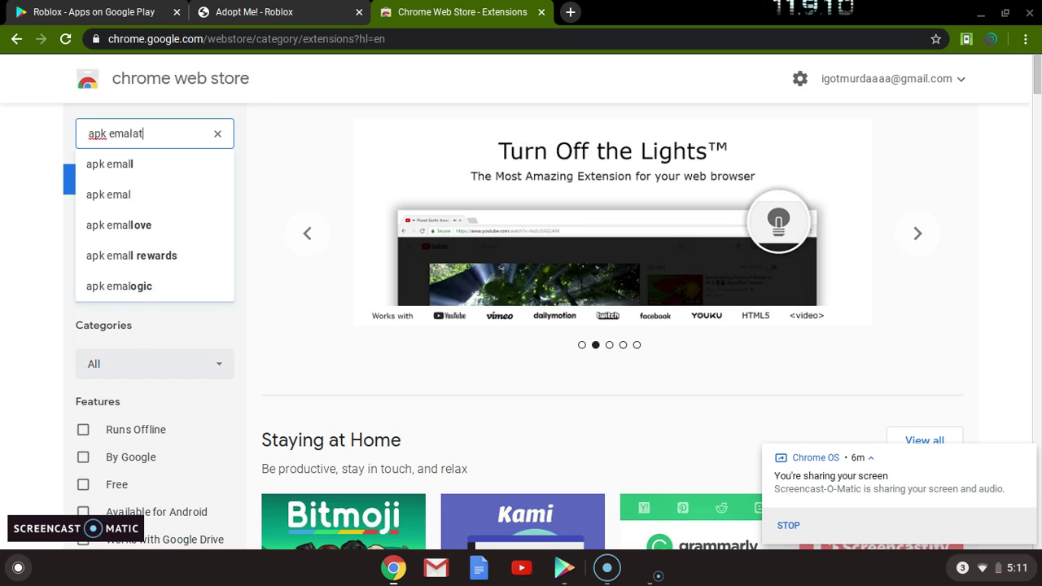
pyautogui.write('oe')
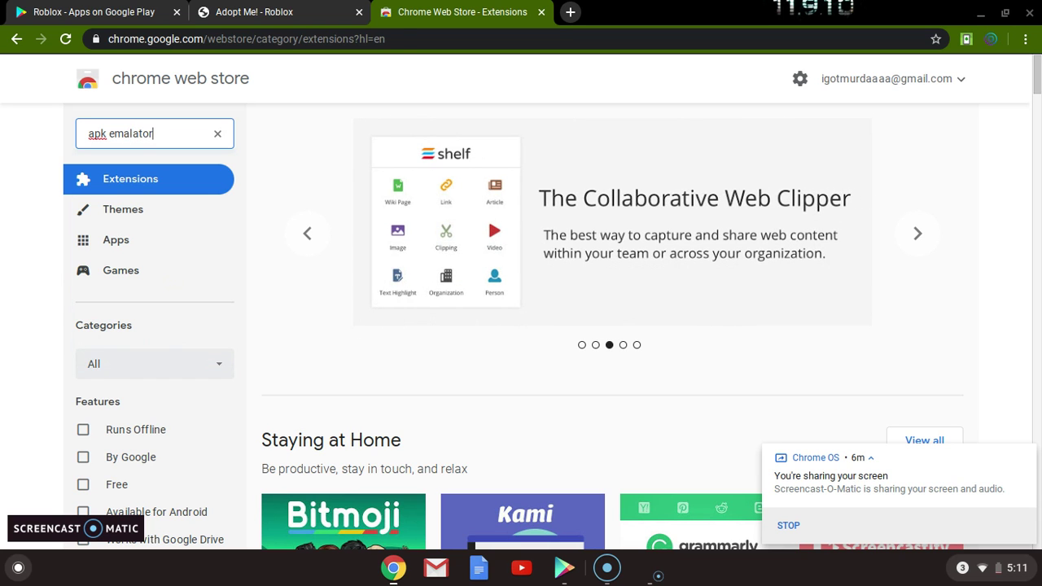
pyautogui.press('Return')
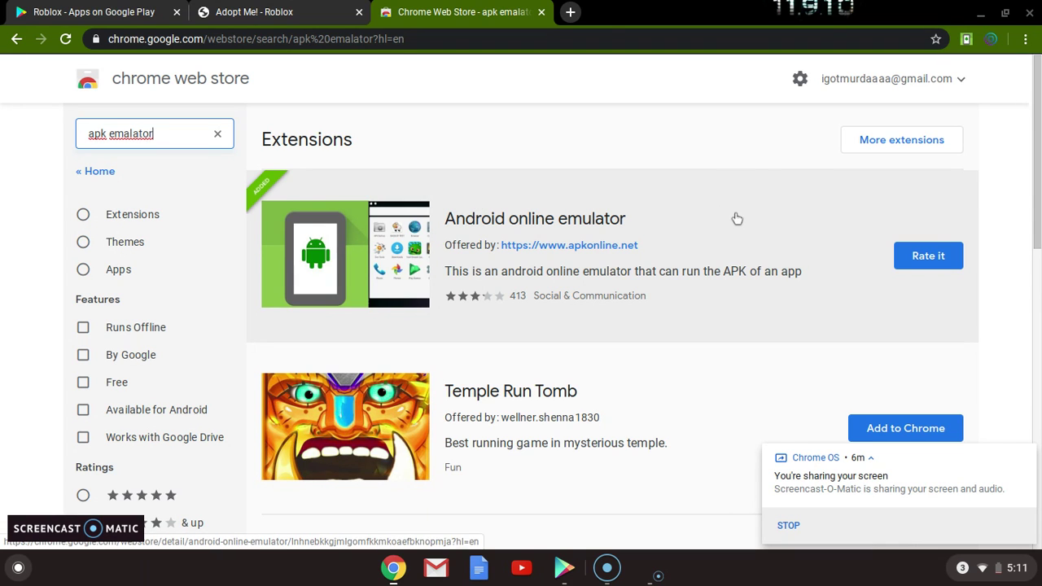
pyautogui.click(737, 218)
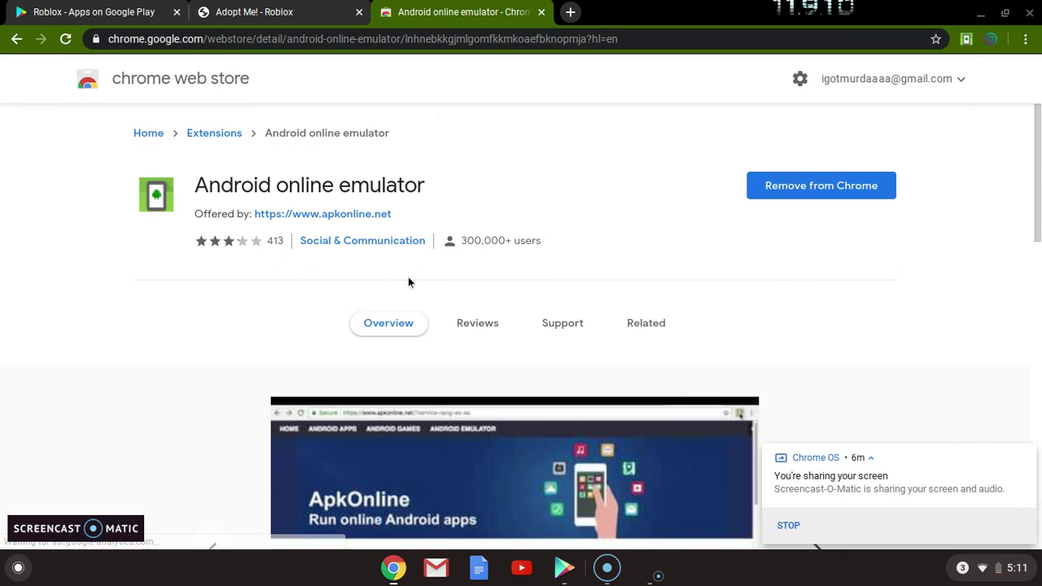
# - Look over the emulator listing, then launch Android online emulator from its toolbar icon
pyautogui.scroll(-2, 408, 282)
pyautogui.scroll(-2, 408, 282)
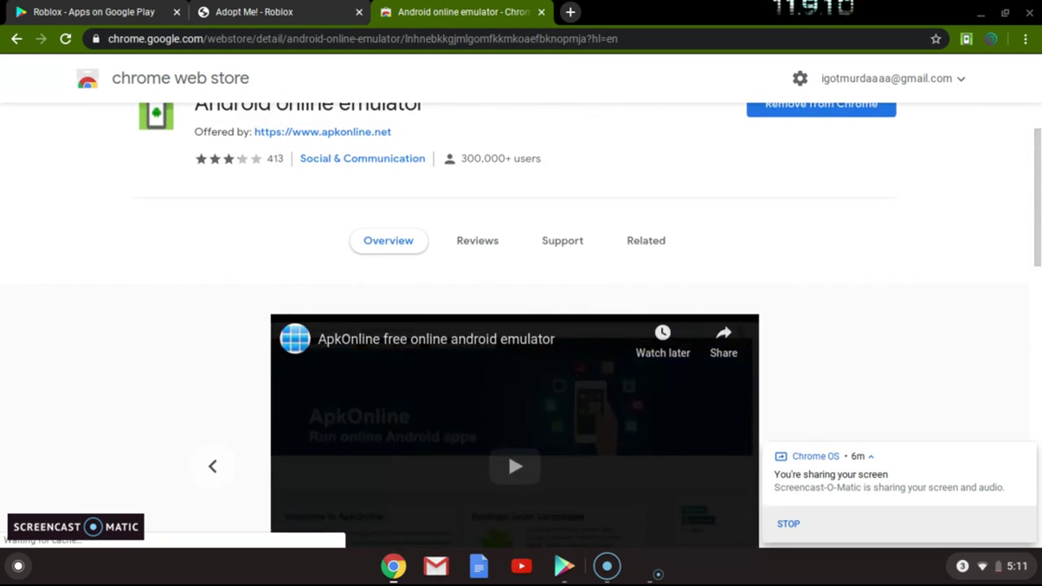
pyautogui.scroll(-1, 438, 272)
pyautogui.scroll(5, 438, 272)
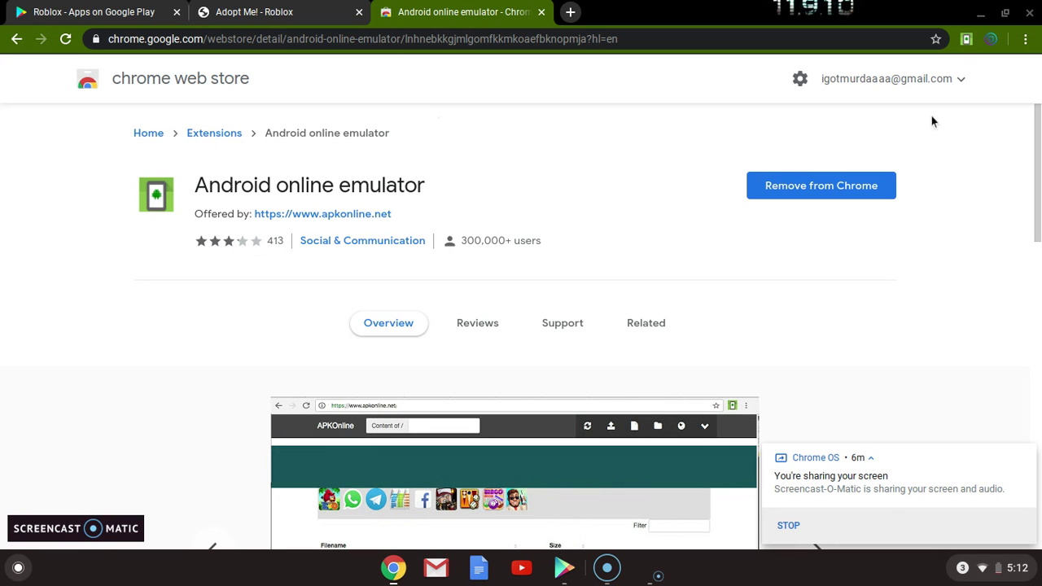
pyautogui.click(965, 45)
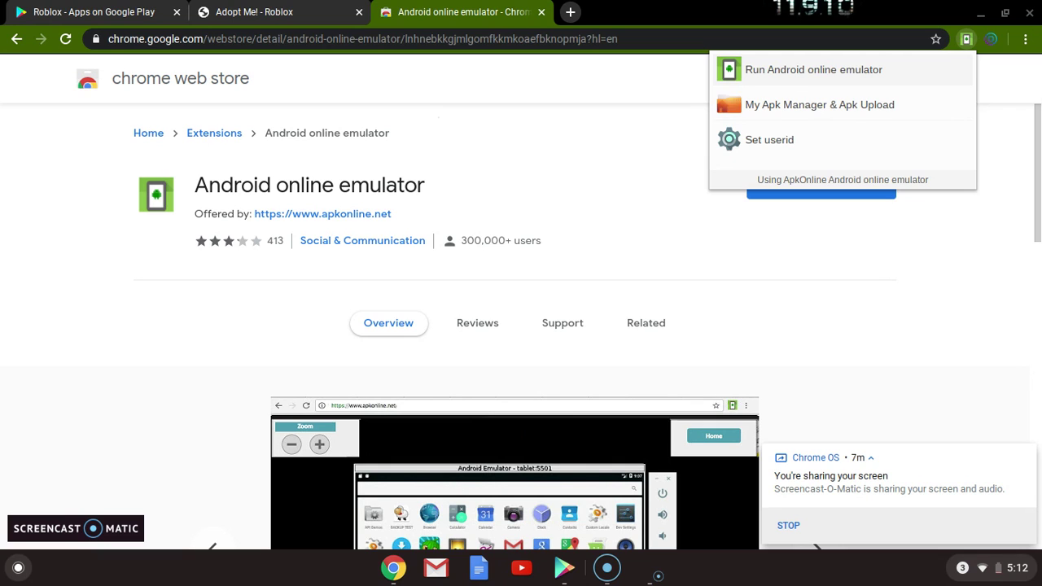
pyautogui.click(797, 71)
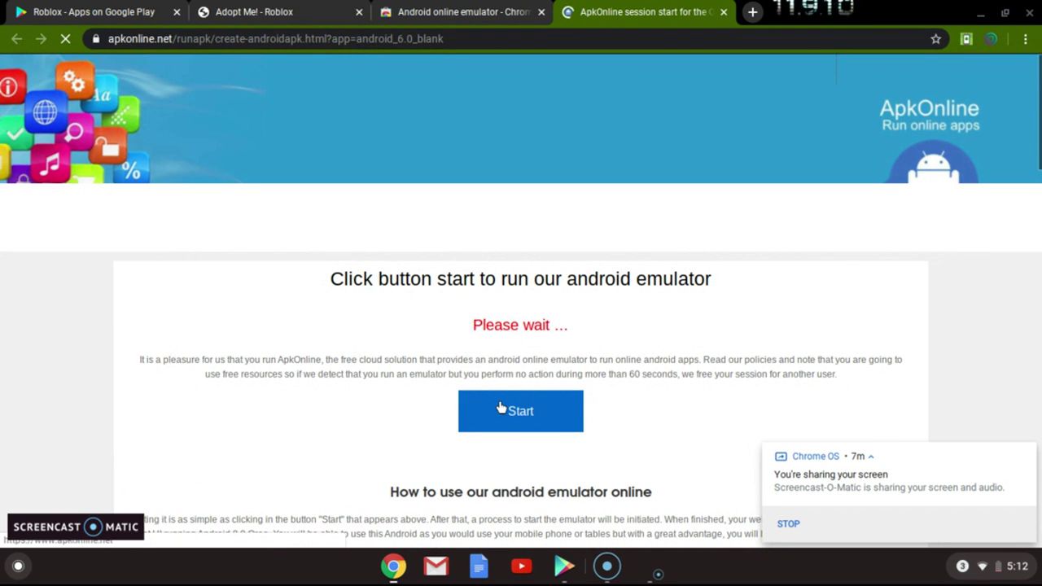
# - Start an ApkOnline Android emulator session and open the Play Store on its home screen
pyautogui.click(501, 411)
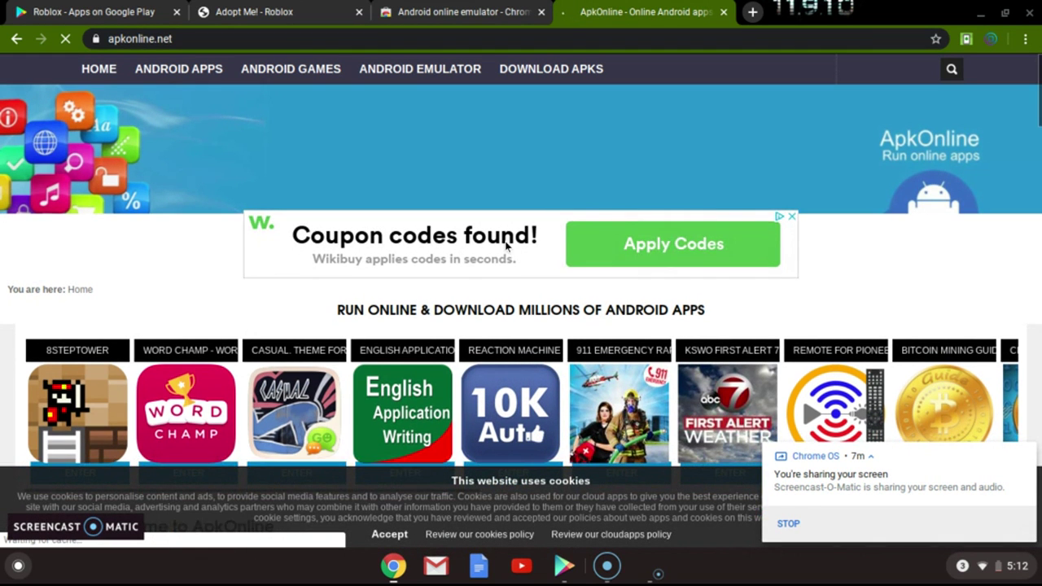
pyautogui.click(17, 39)
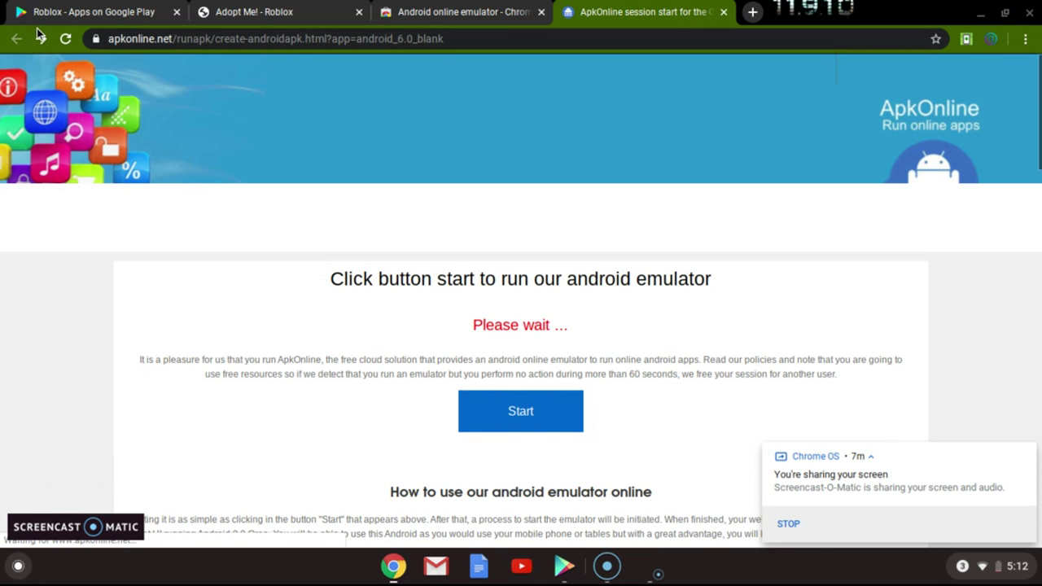
pyautogui.click(533, 409)
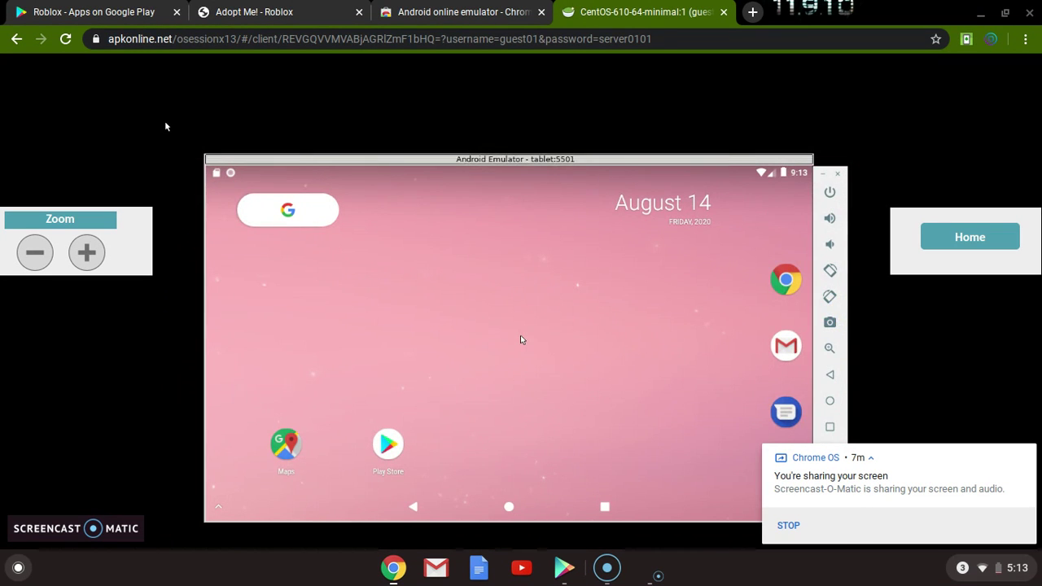
pyautogui.click(388, 448)
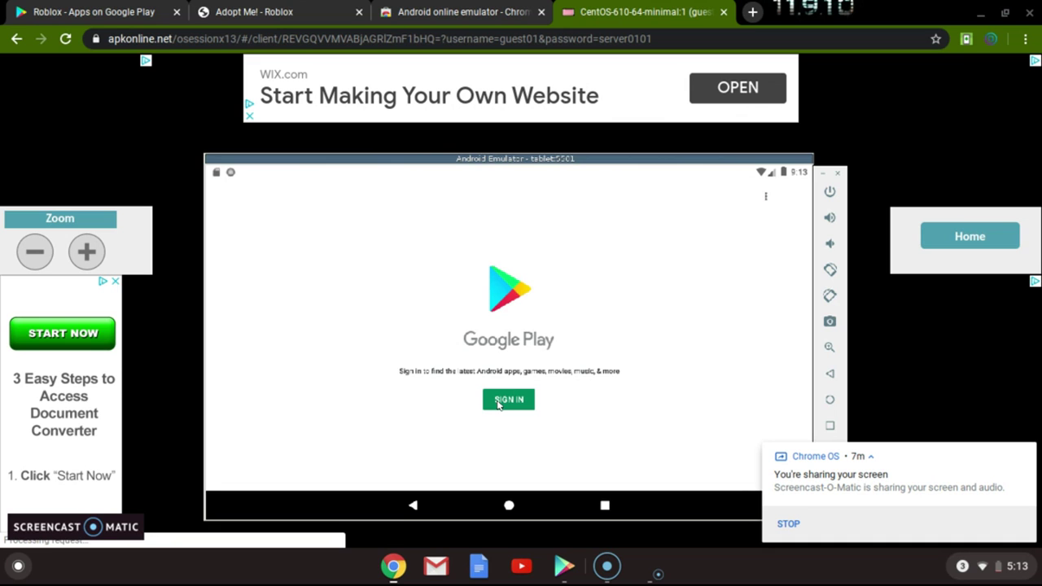
# - Start Play Store sign-in and enter the Google account email address
pyautogui.click(501, 401)
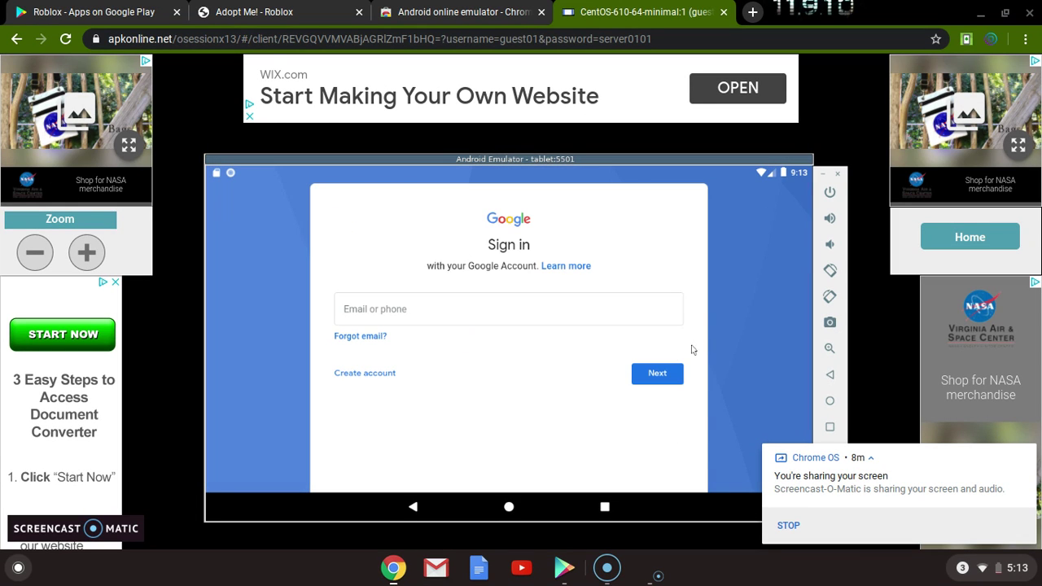
pyautogui.click(500, 317)
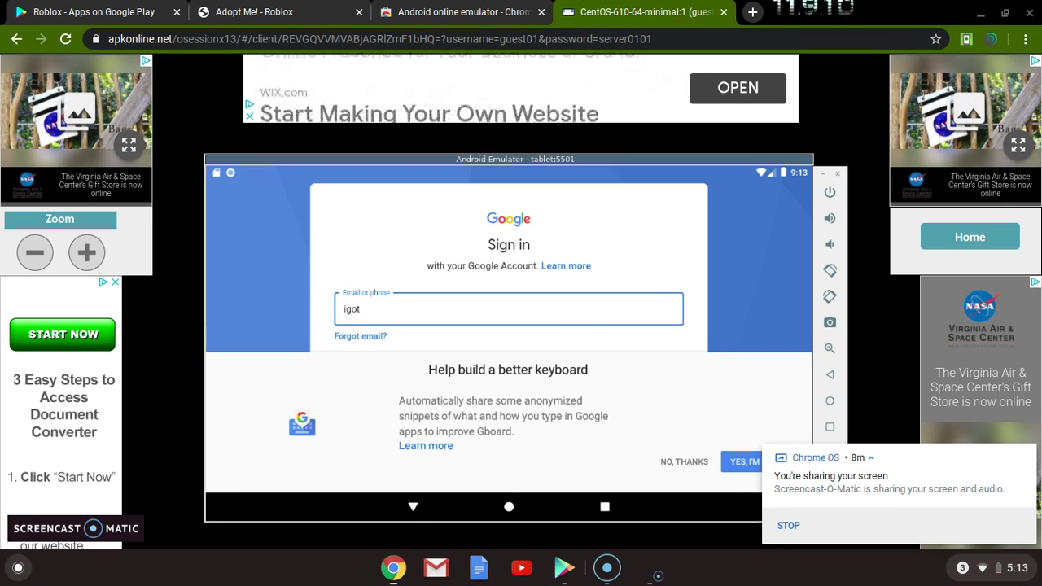
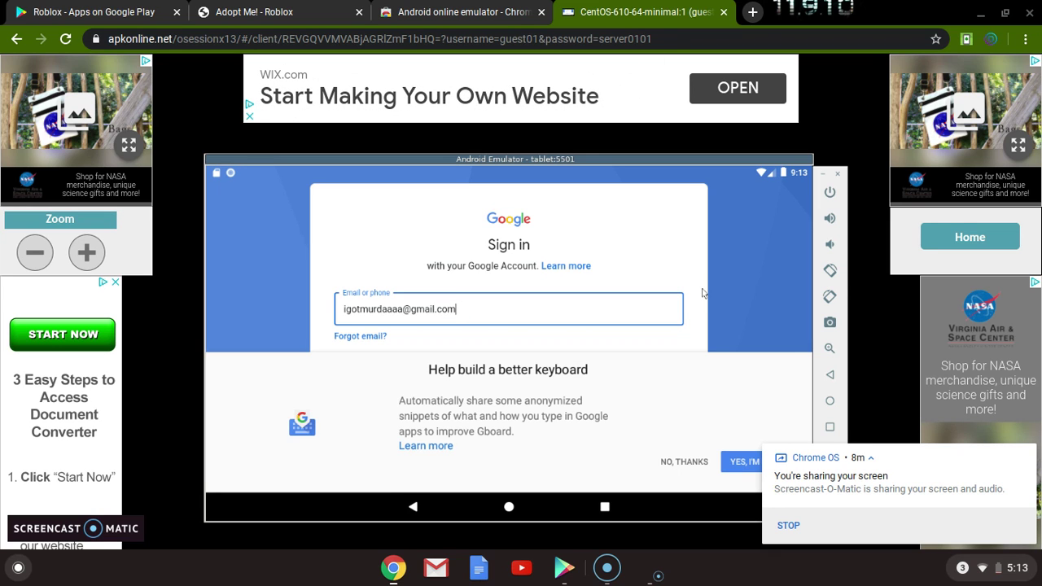
# - Enter and submit the Google account password on the sign-in screen
pyautogui.click(684, 333)
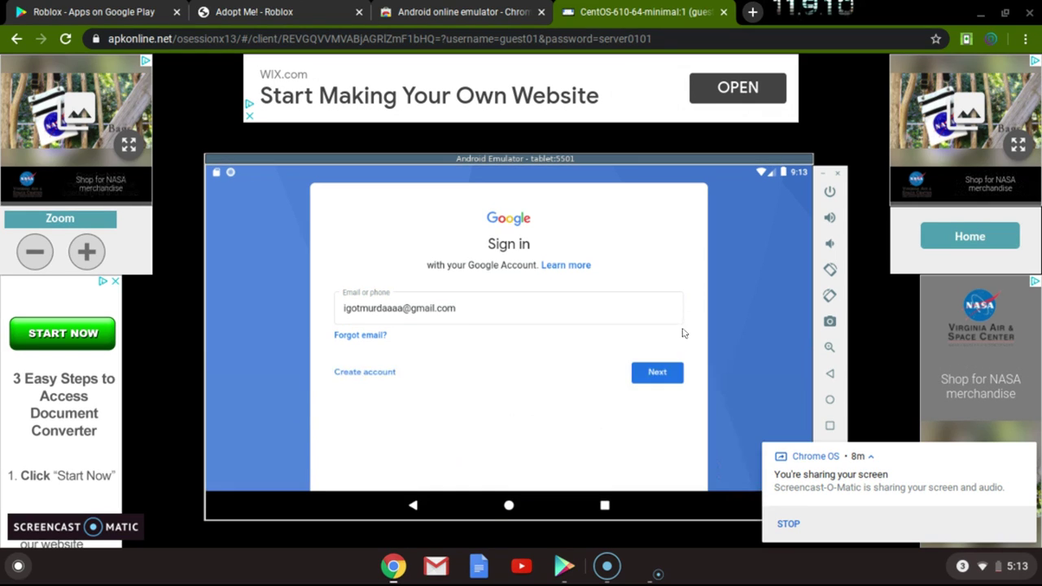
pyautogui.click(664, 370)
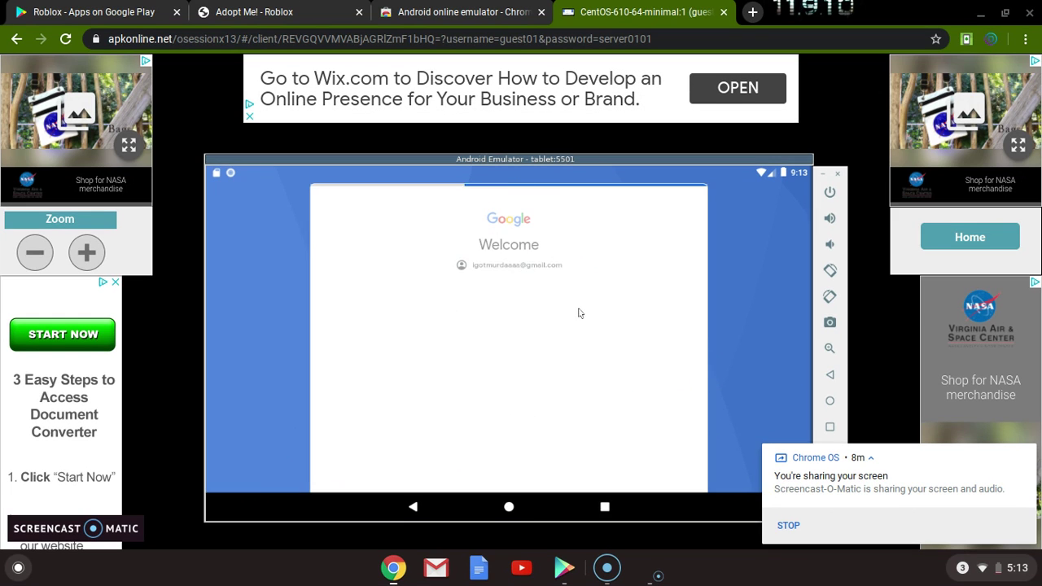
pyautogui.click(513, 312)
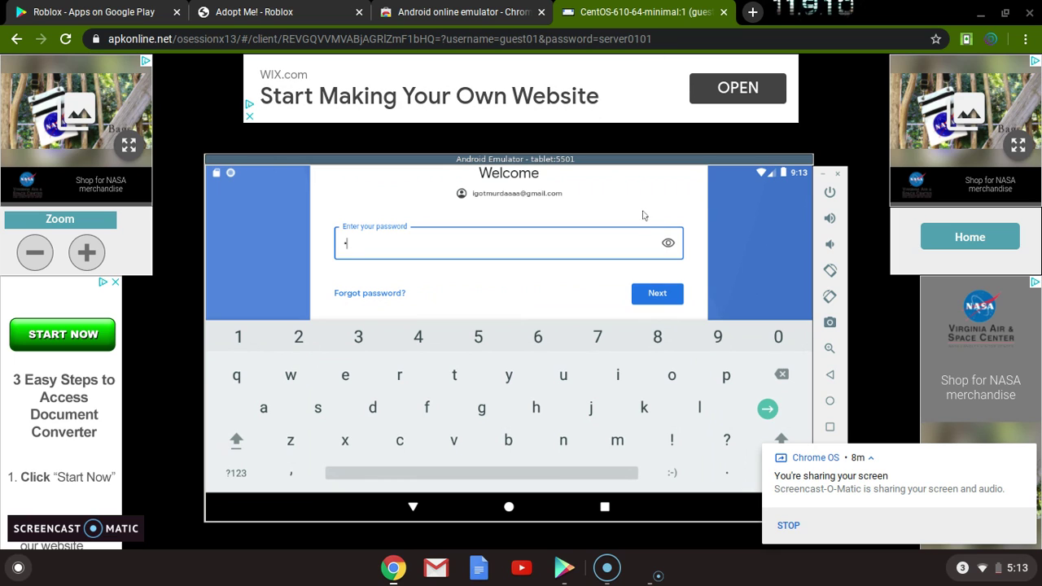
pyautogui.click(667, 243)
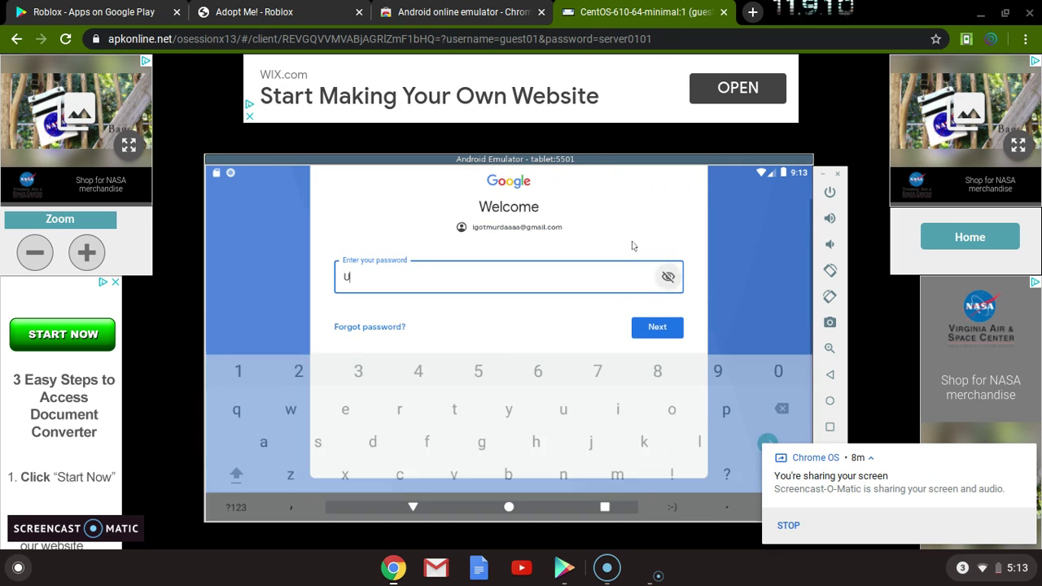
pyautogui.click(668, 276)
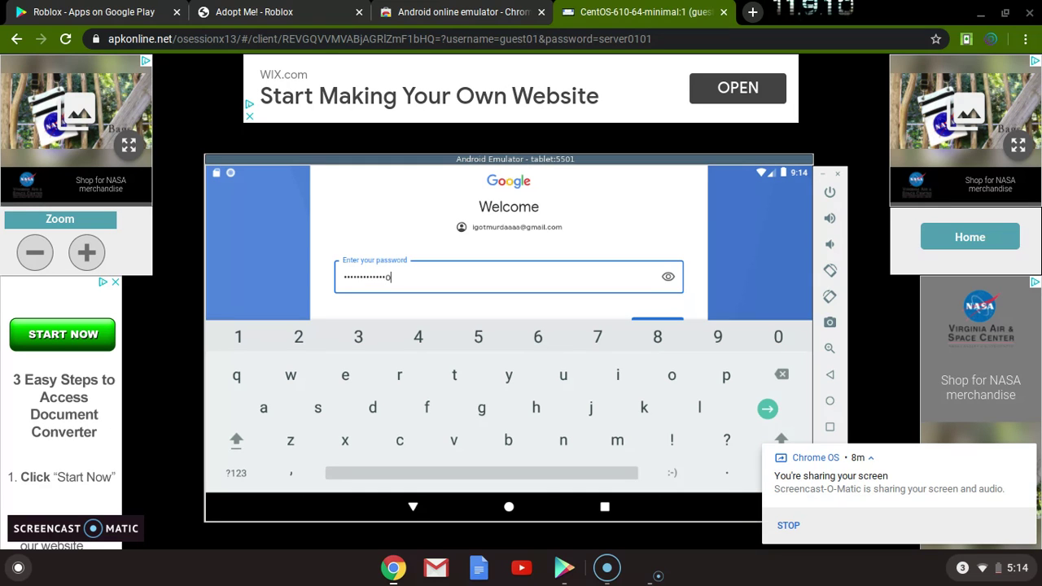
pyautogui.write('t')
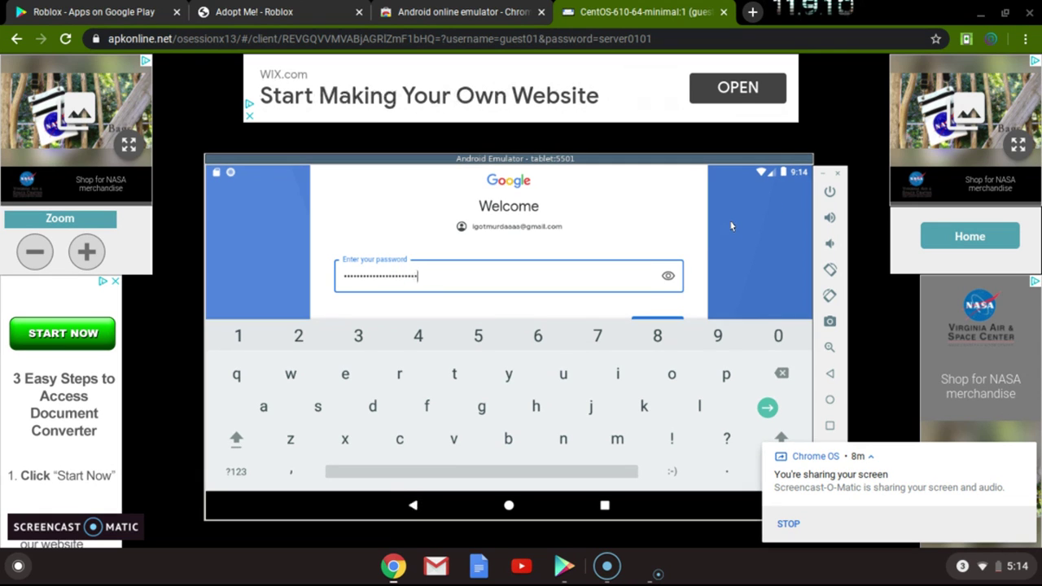
pyautogui.press('Return')
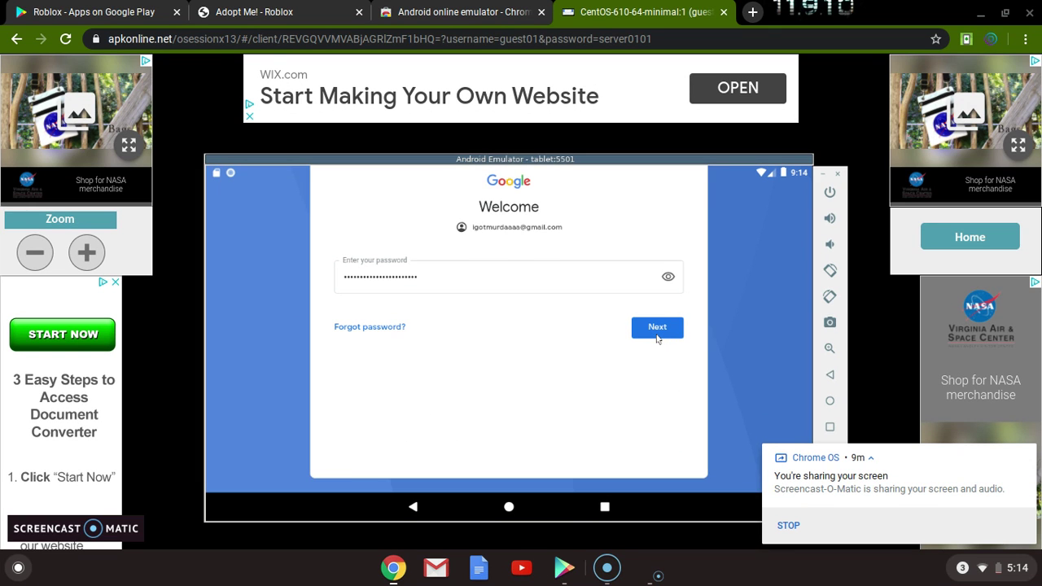
# - Accept the Google terms of service and the Google services settings
pyautogui.click(656, 330)
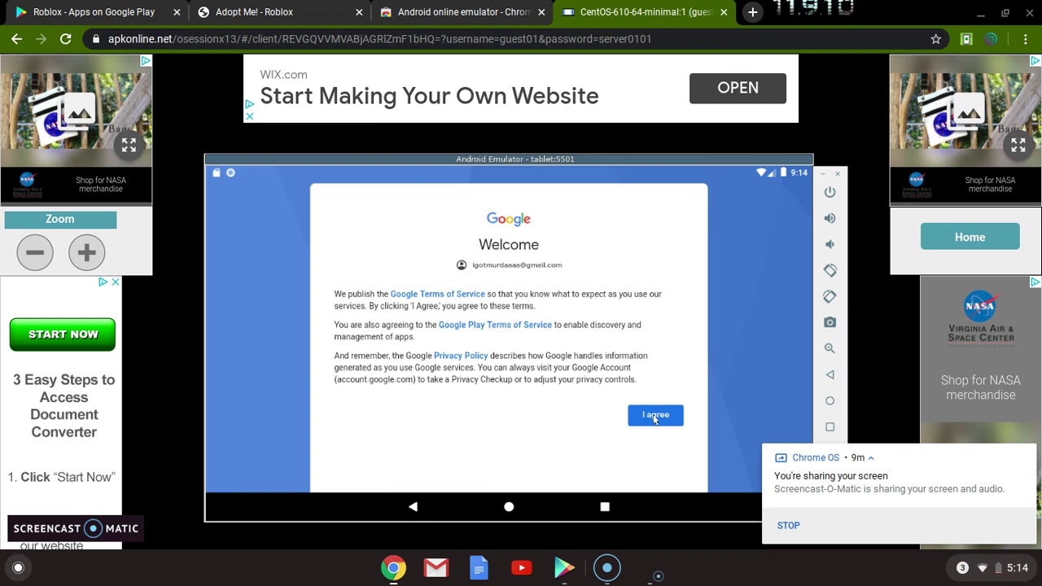
pyautogui.click(654, 416)
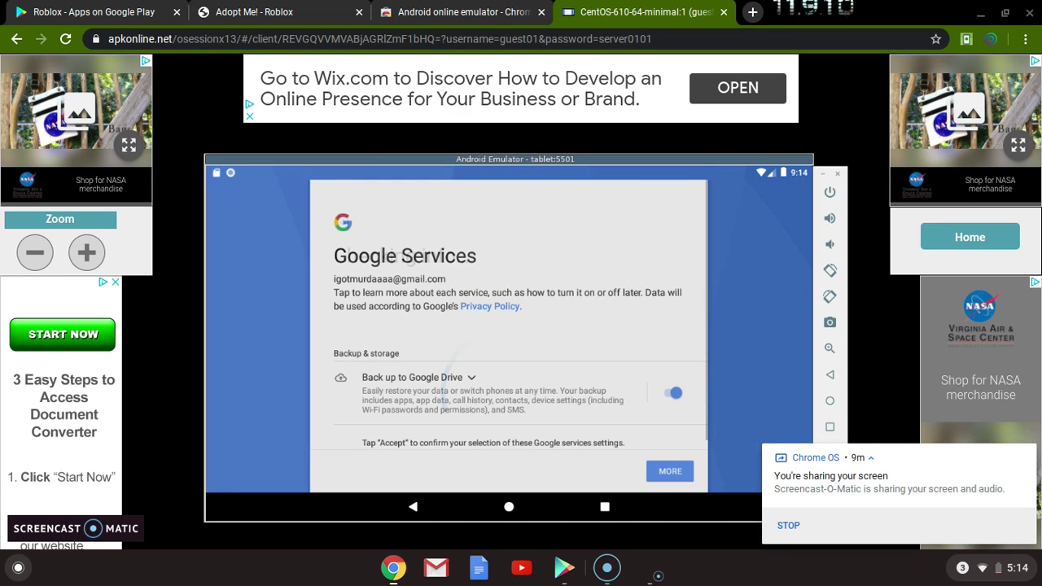
pyautogui.scroll(-1, 666, 423)
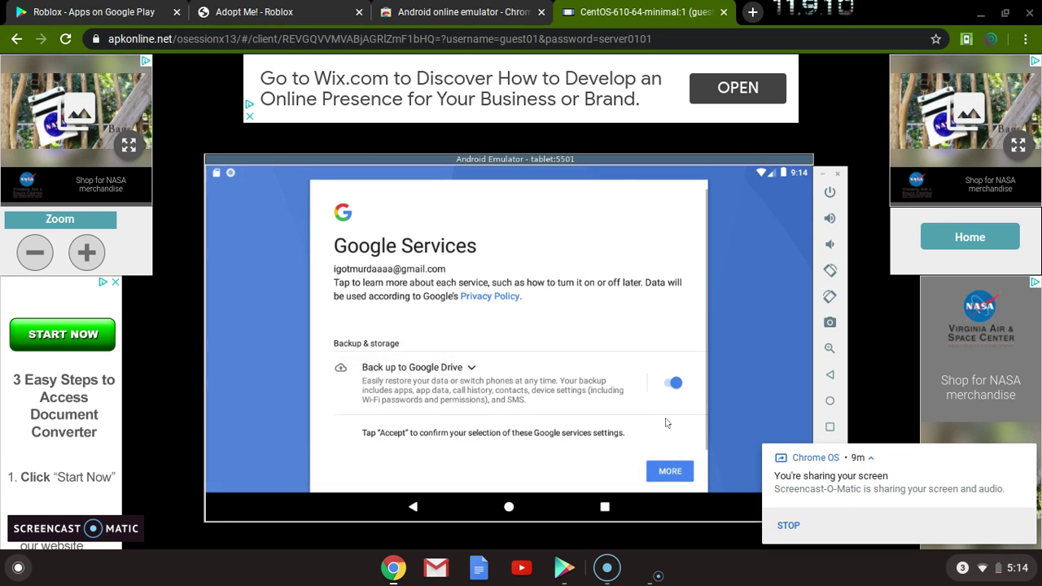
pyautogui.click(672, 479)
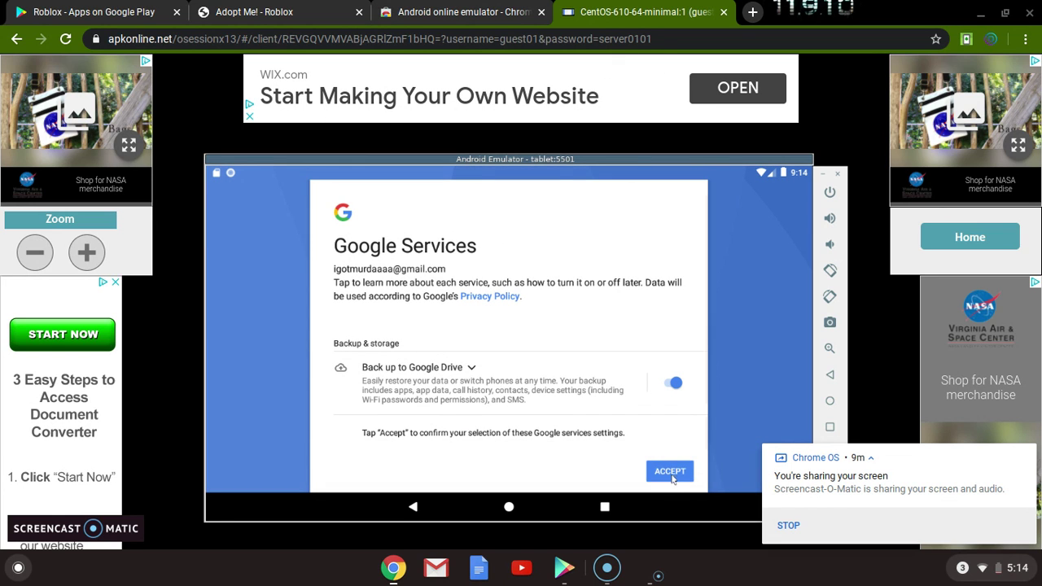
pyautogui.click(672, 474)
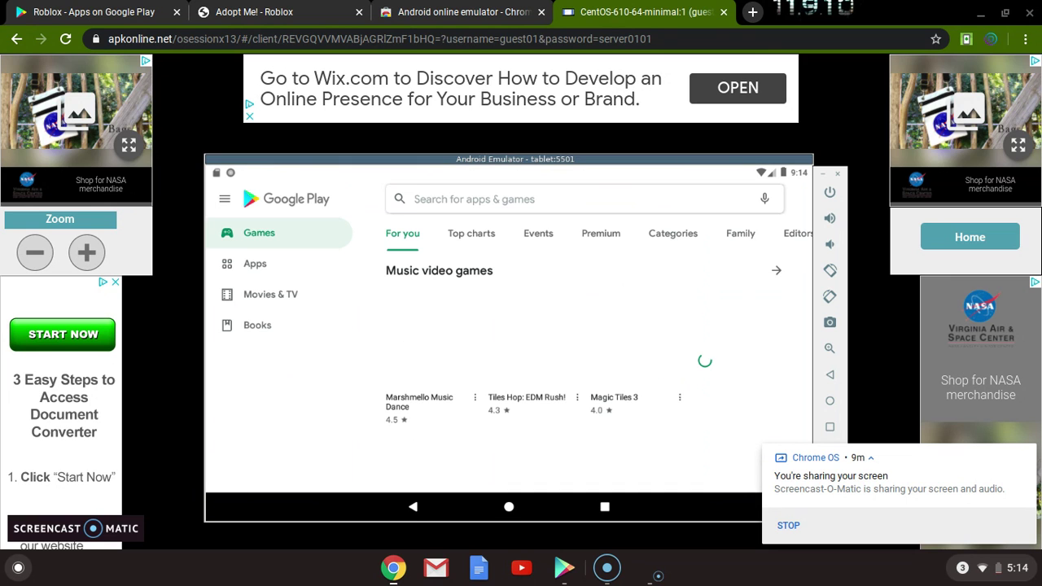
# - Search the Play Store for roblox and start installing Roblox from its listing
pyautogui.click(486, 210)
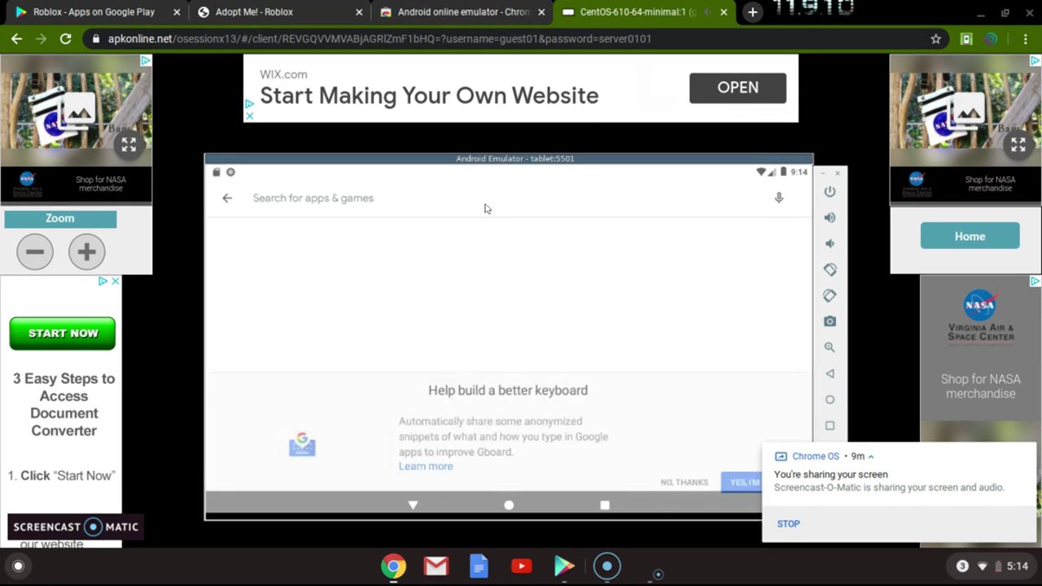
pyautogui.write('ro')
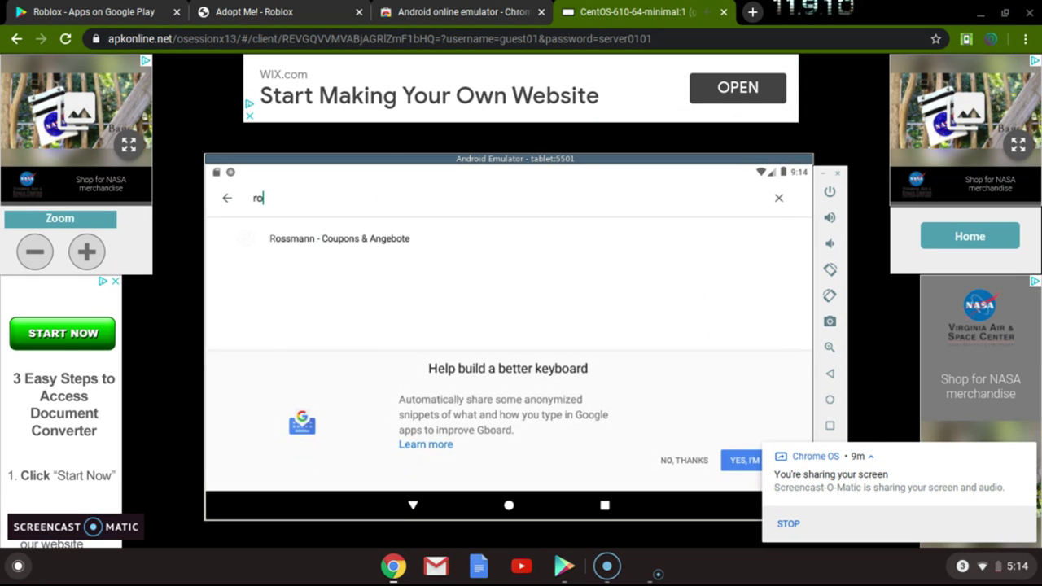
pyautogui.write('blox')
pyautogui.press('Return')
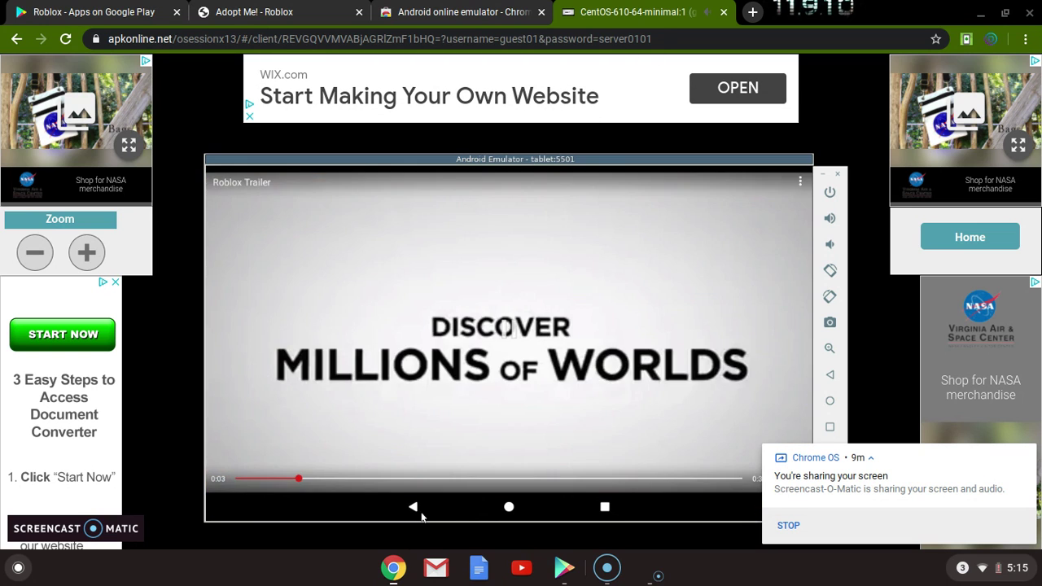
pyautogui.click(419, 512)
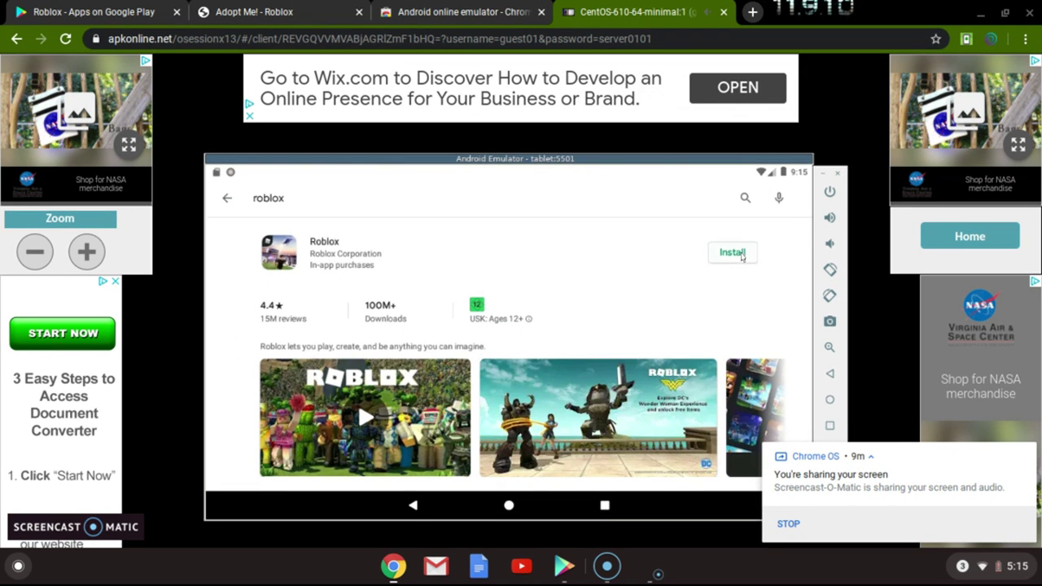
pyautogui.click(732, 253)
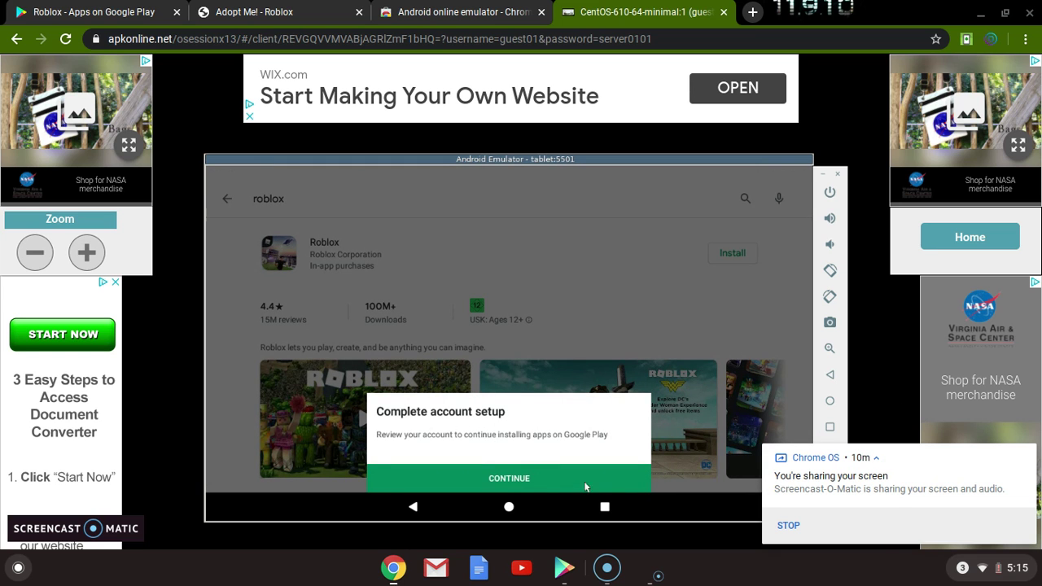
# - Continue account setup, skip payment options, launch Roblox, and dismiss its crash message
pyautogui.click(583, 476)
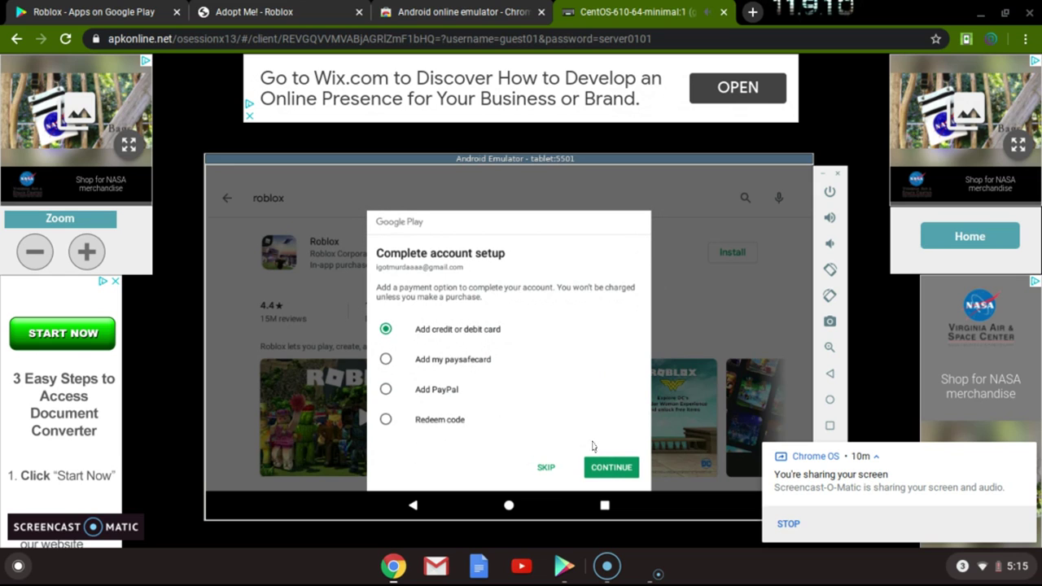
pyautogui.click(548, 468)
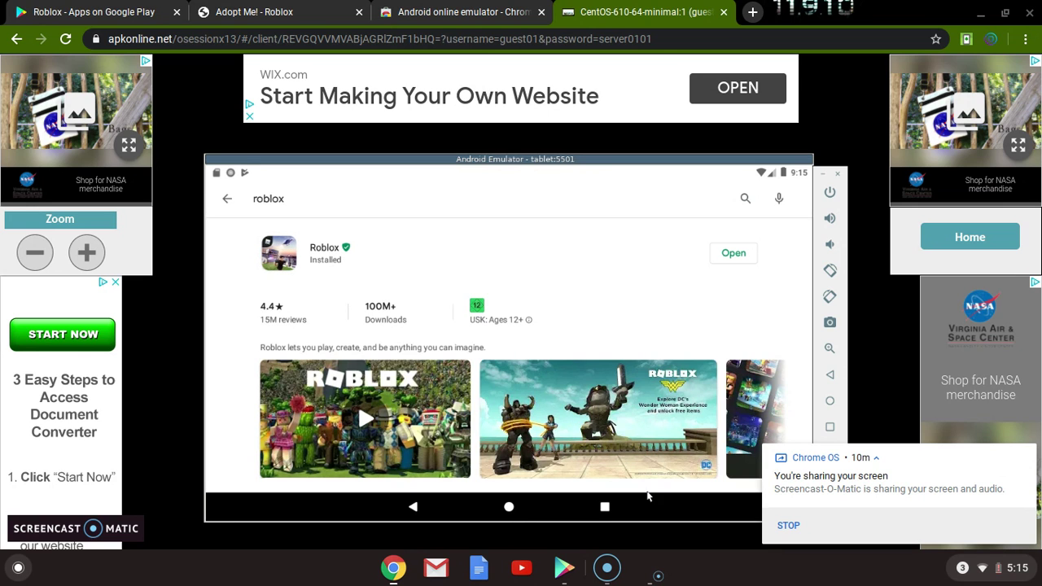
pyautogui.click(730, 255)
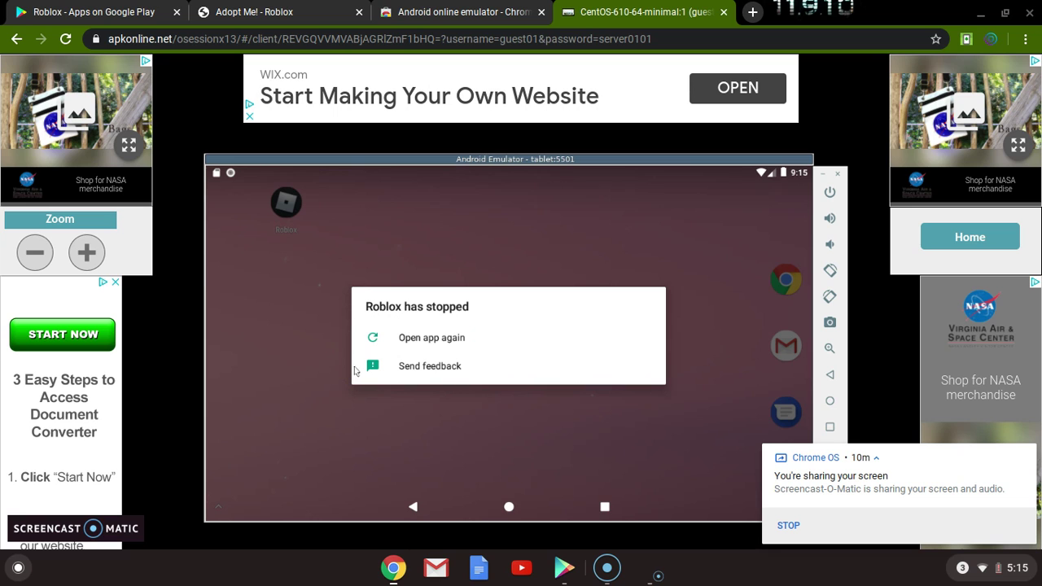
pyautogui.click(594, 252)
# - Open Chrome in the emulator, accept its terms, and web-search roblox
pyautogui.click(785, 287)
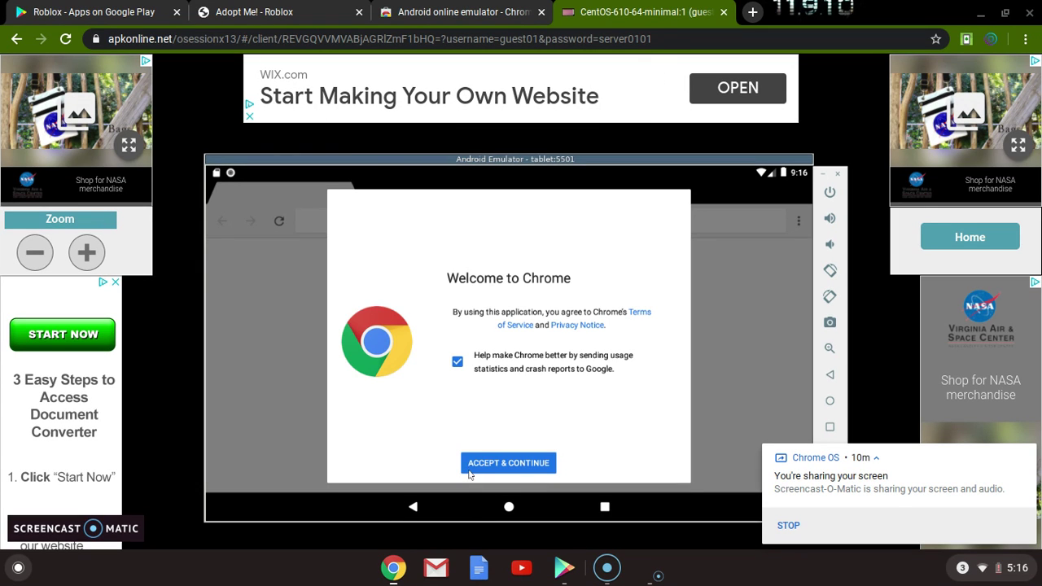
pyautogui.click(477, 462)
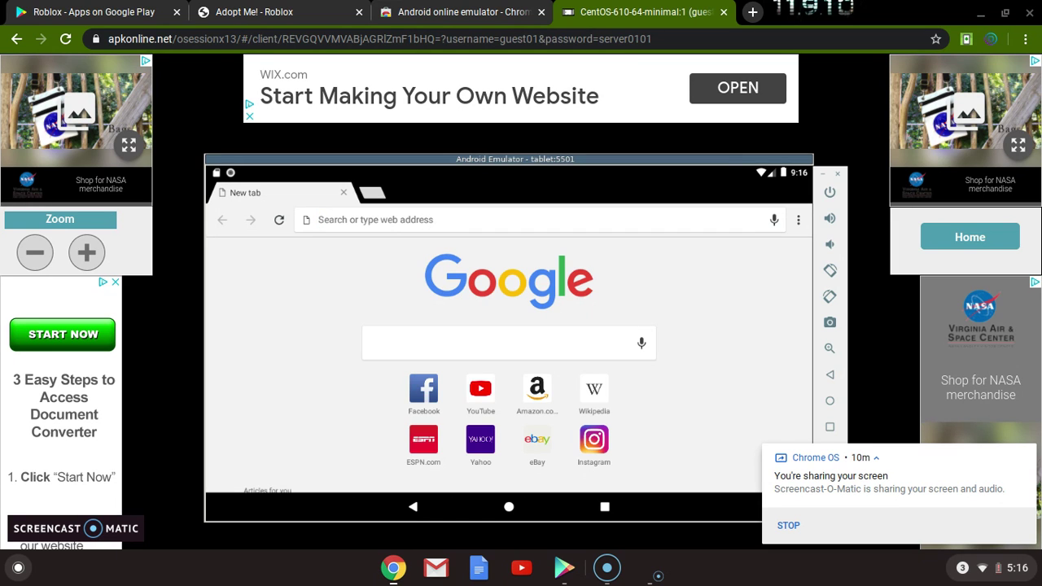
pyautogui.write('roblox')
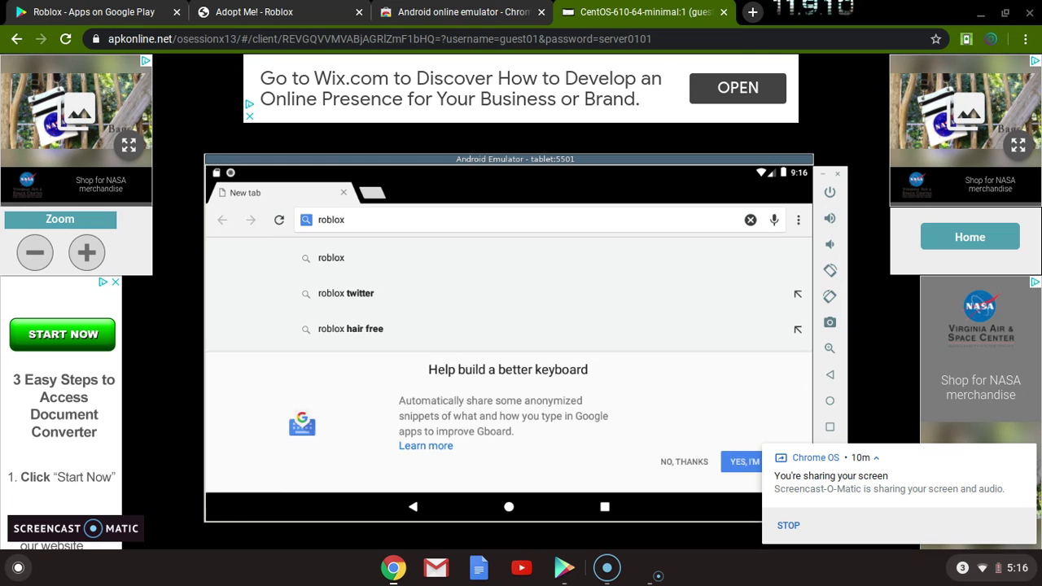
pyautogui.press('Return')
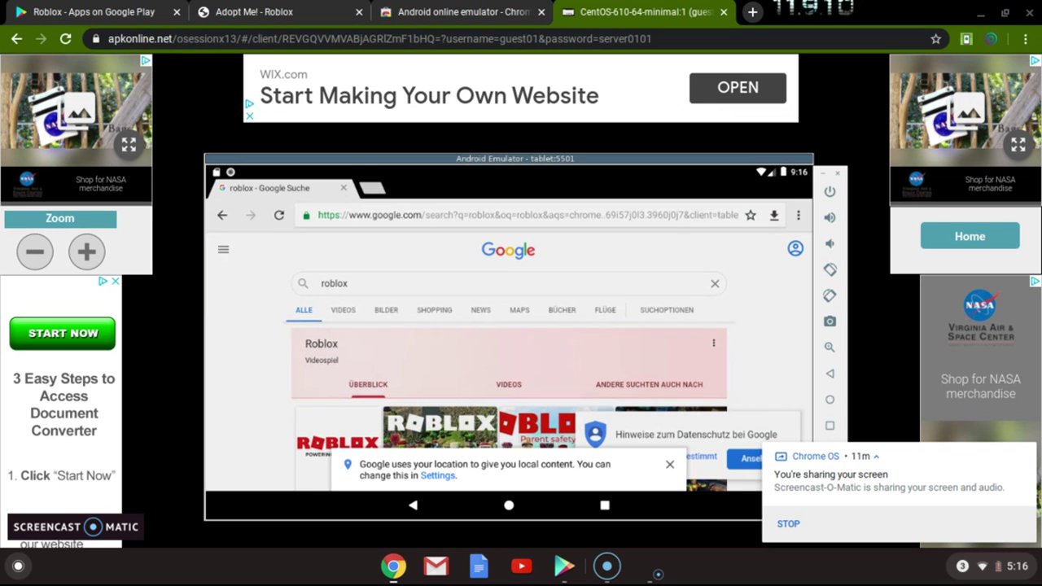
# - Open Google's data protection notice and translate it into English
pyautogui.click(753, 459)
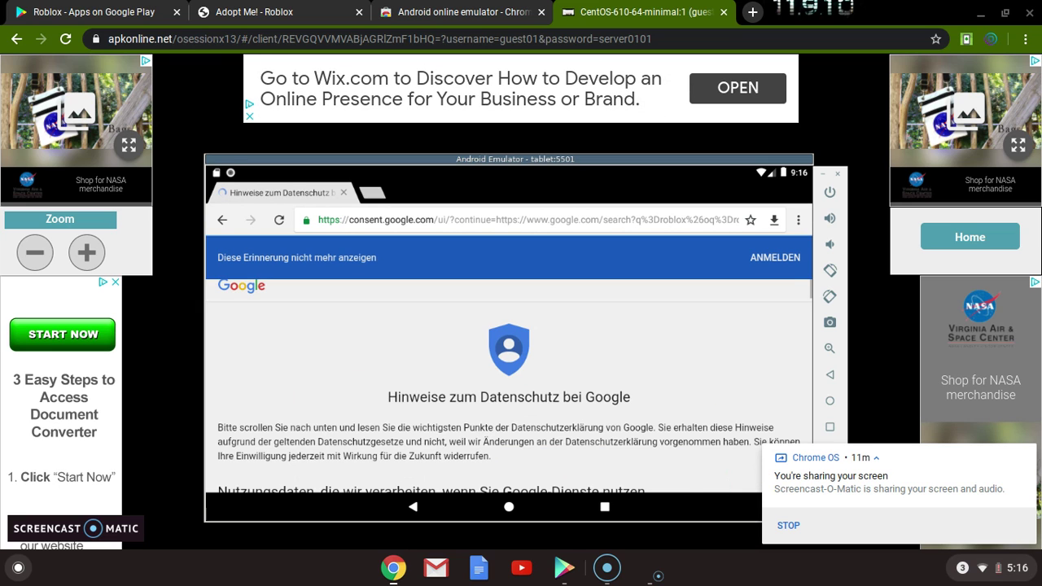
pyautogui.scroll(-1, 509, 382)
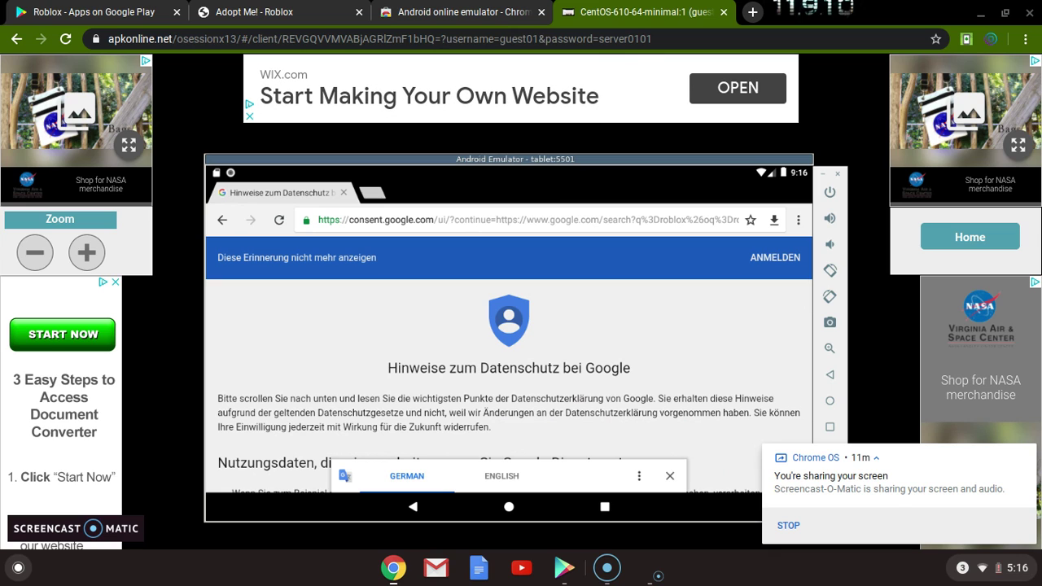
pyautogui.click(505, 476)
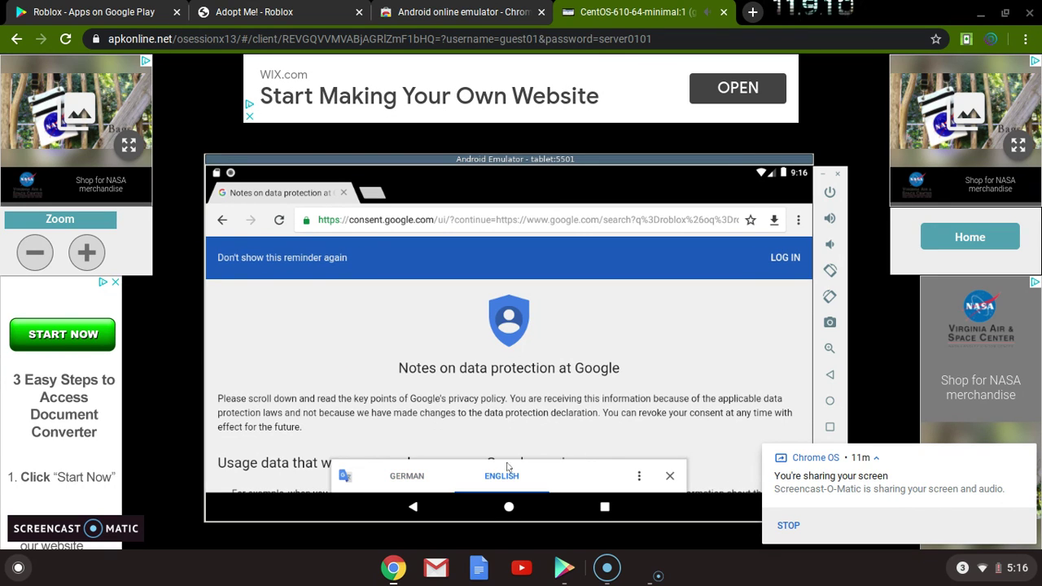
pyautogui.scroll(-1, 539, 430)
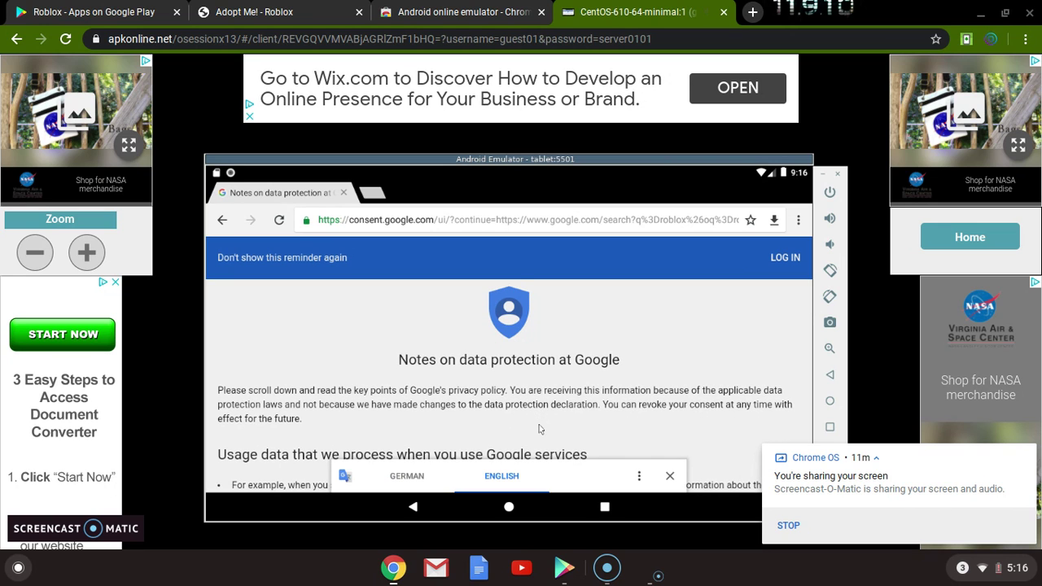
pyautogui.scroll(-1, 538, 429)
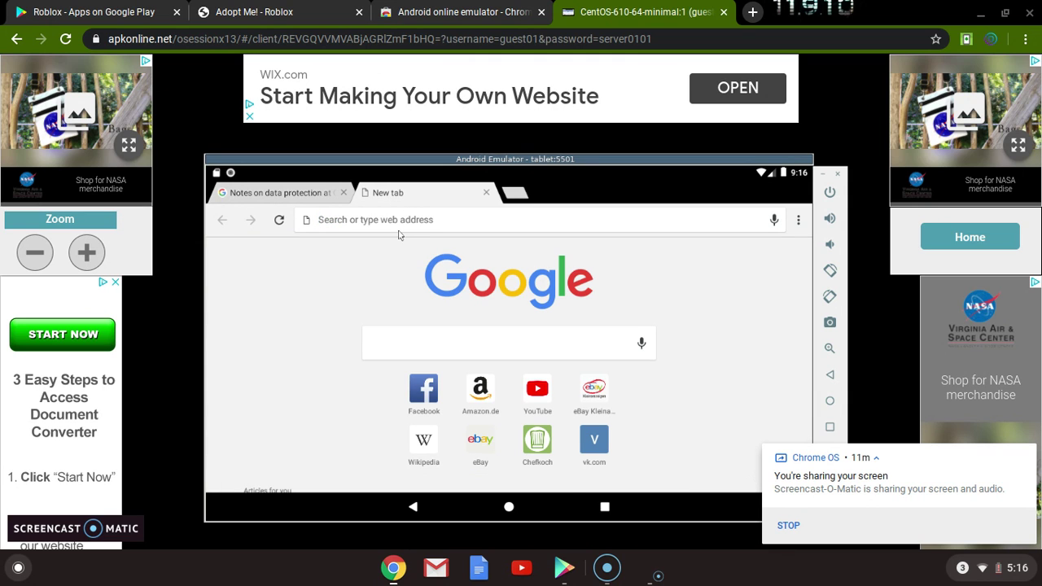
pyautogui.click(399, 221)
# - Search Google for roblox and scroll through the results
pyautogui.write('robl')
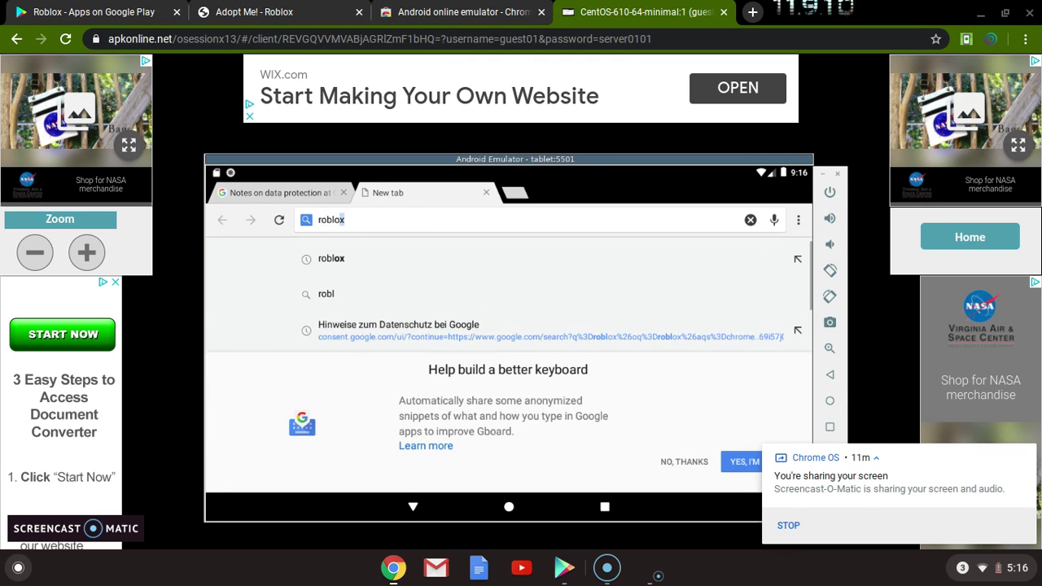
pyautogui.write('ox')
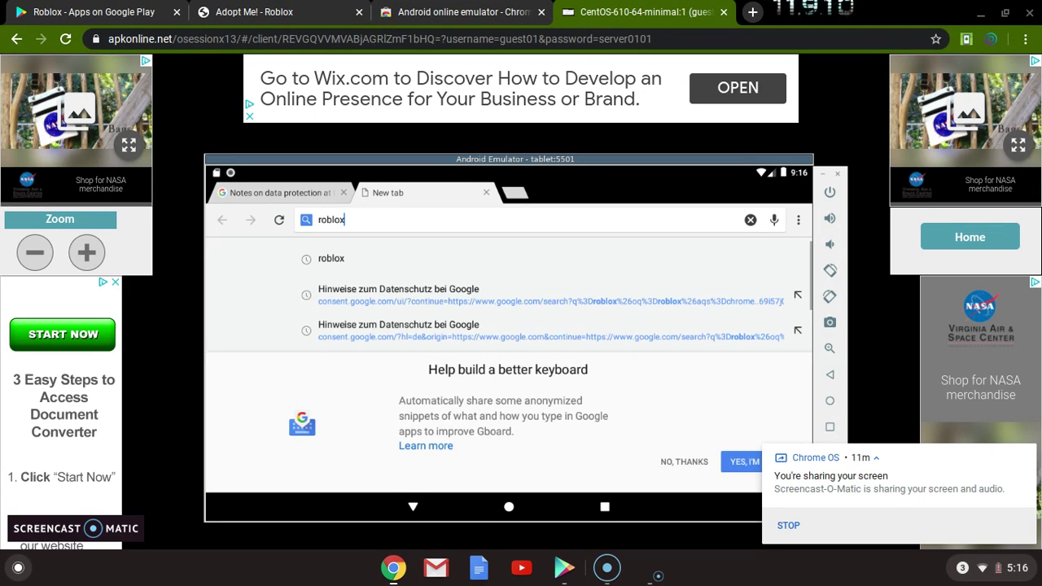
pyautogui.press('Return')
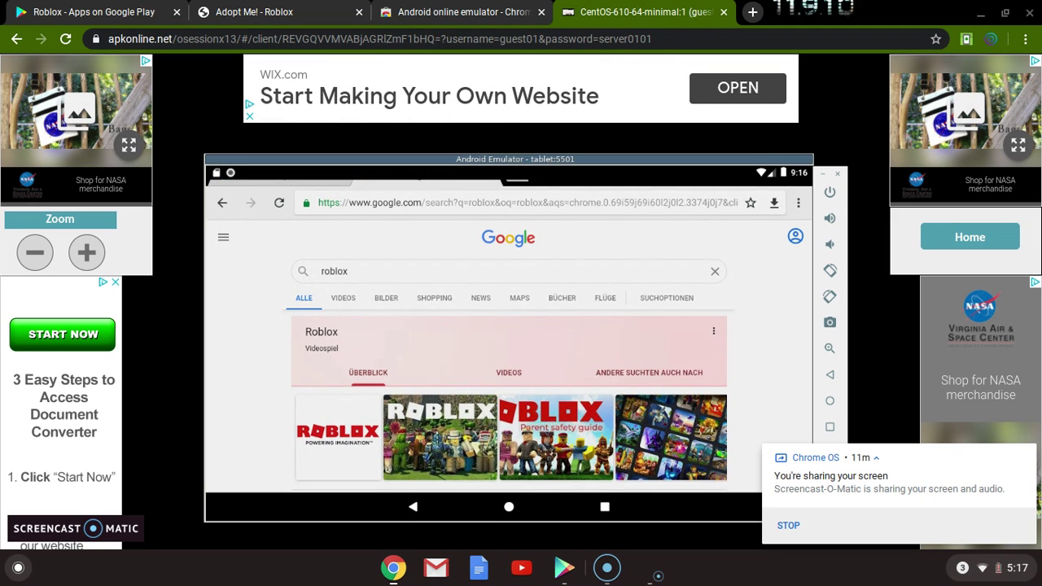
pyautogui.scroll(-2, 509, 335)
pyautogui.scroll(-3, 509, 335)
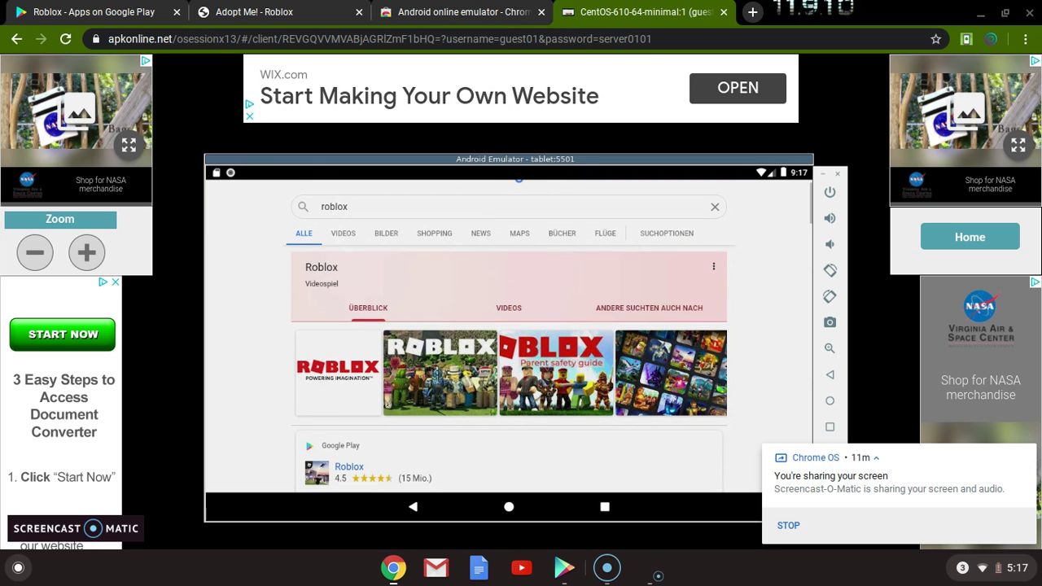
pyautogui.scroll(-1, 509, 335)
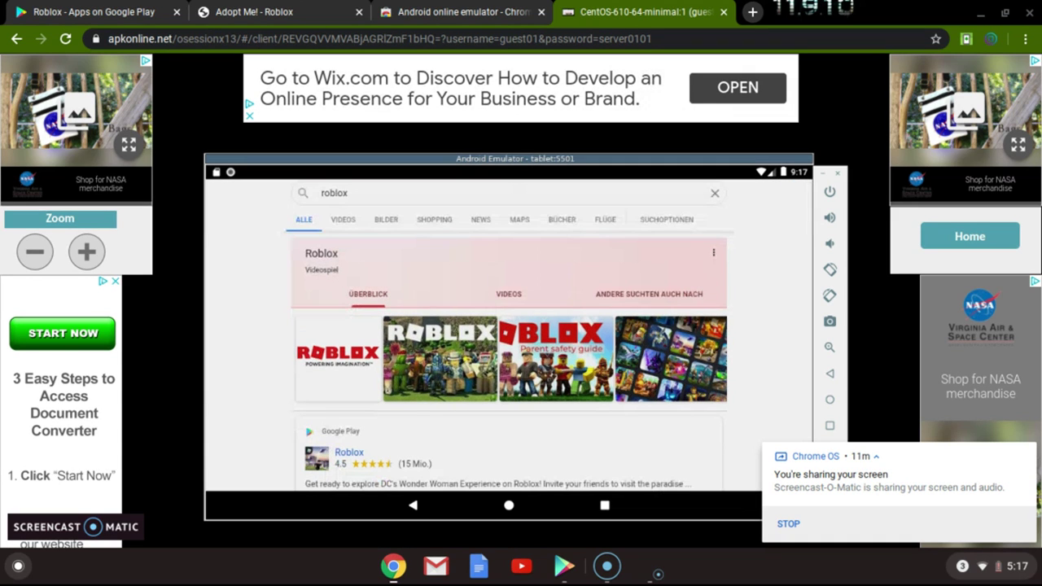
pyautogui.scroll(-1, 509, 335)
pyautogui.scroll(-2, 509, 335)
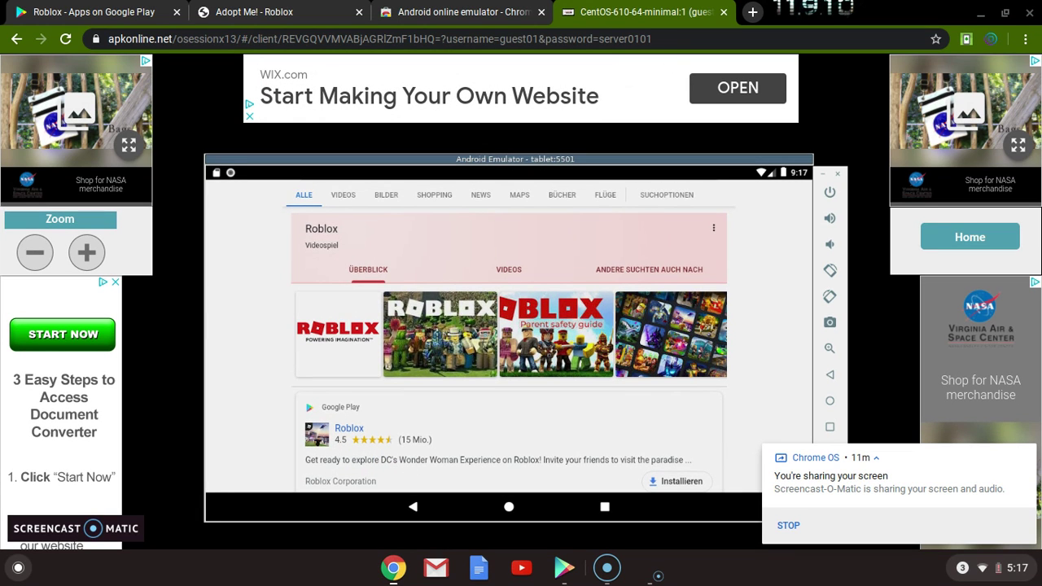
pyautogui.scroll(3, 465, 372)
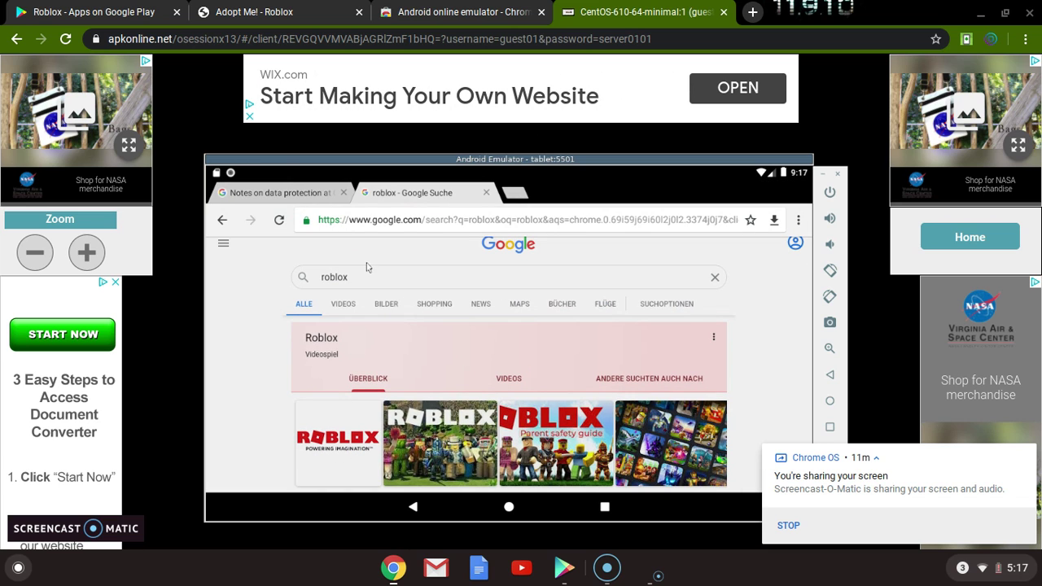
# - Change the query to roblox.com and close the NASA ad overlay
pyautogui.click(375, 278)
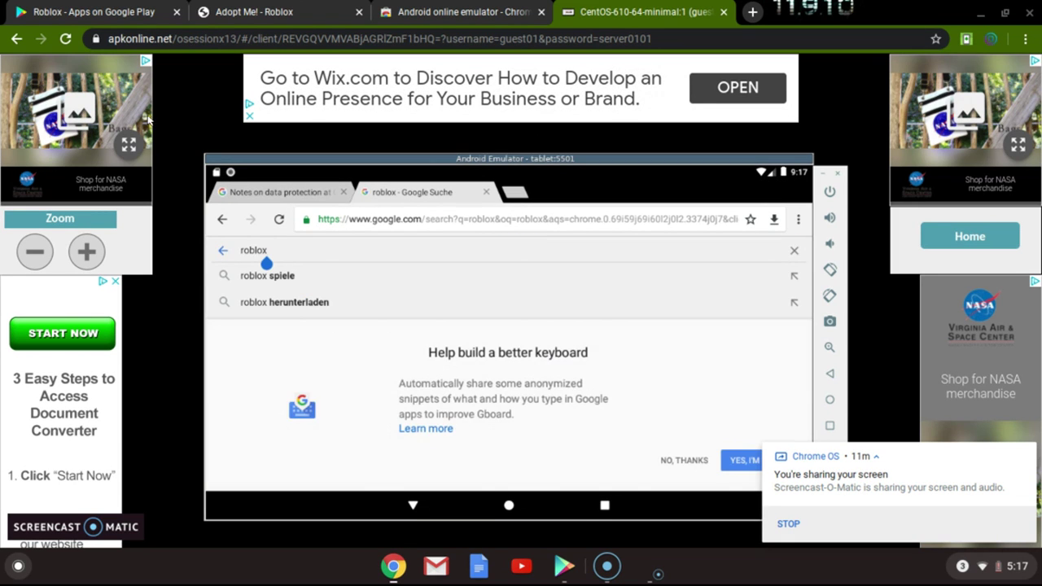
pyautogui.write('.com')
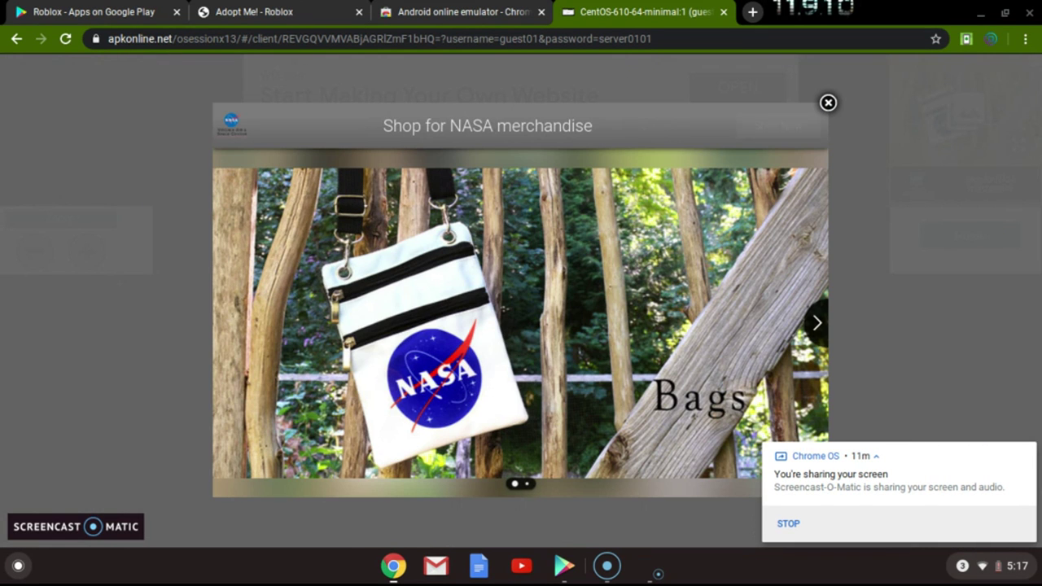
pyautogui.click(829, 103)
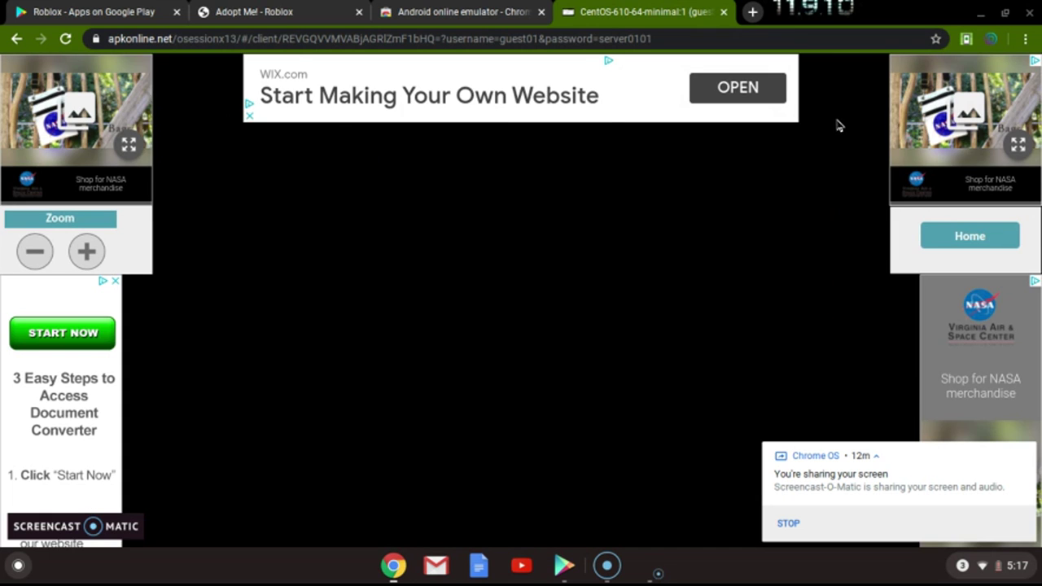